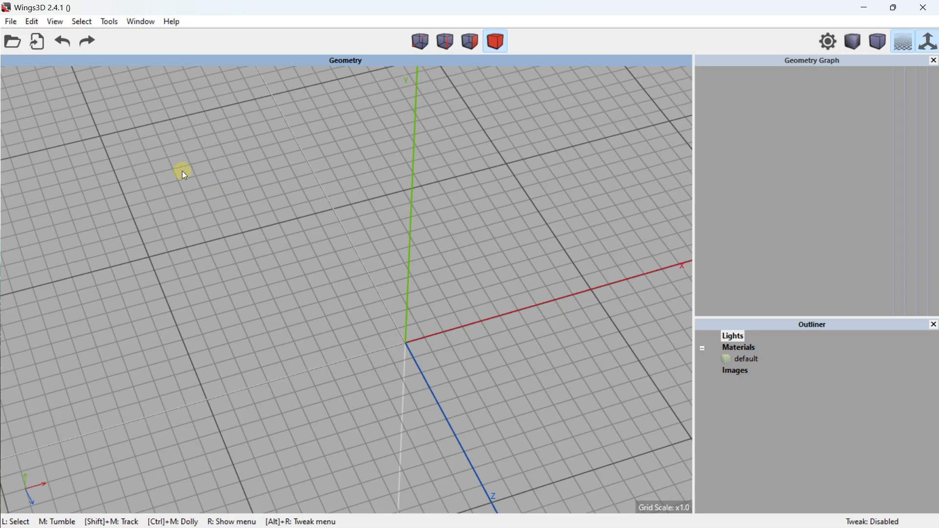
Step: Create a cube with X 14, Y 6 and Z 12 dimensions, placed on the ground
right_click(182, 172)
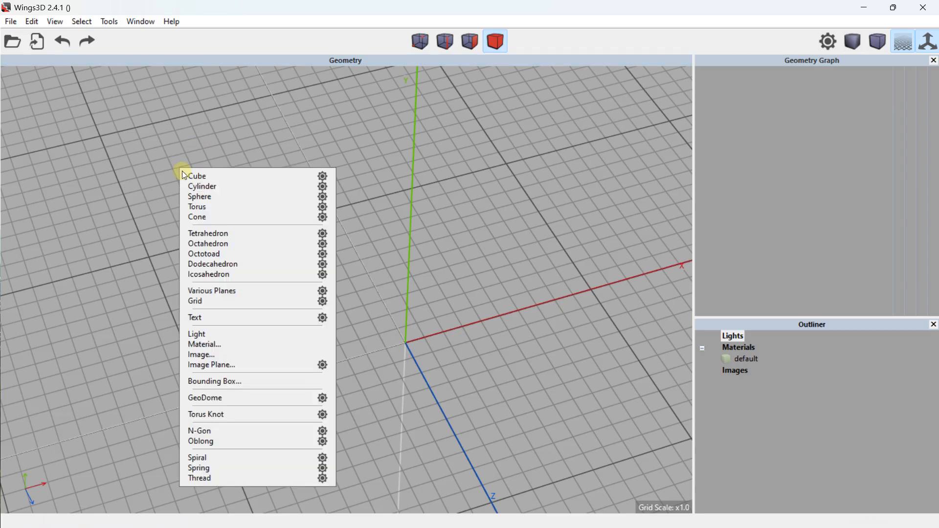
left_click(324, 177)
left_click_drag(359, 155, 633, 143)
double_click(592, 199)
key("Caps_Lock")
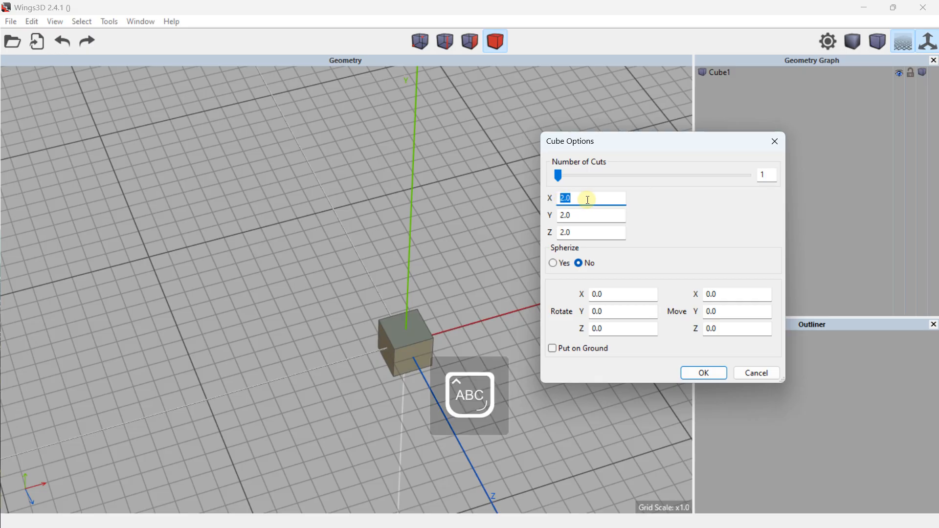
type("14")
double_click(589, 214)
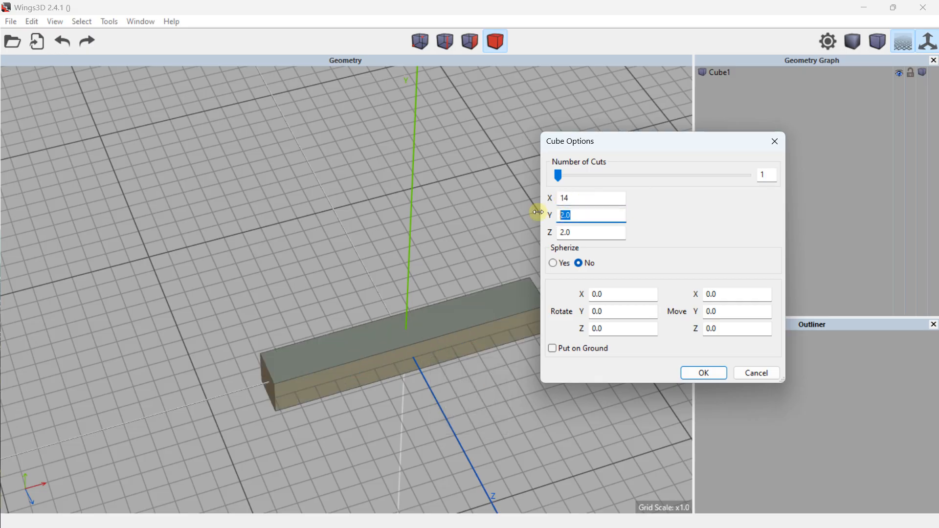
type("6")
double_click(568, 233)
left_click_drag(570, 234, 562, 234)
type("12")
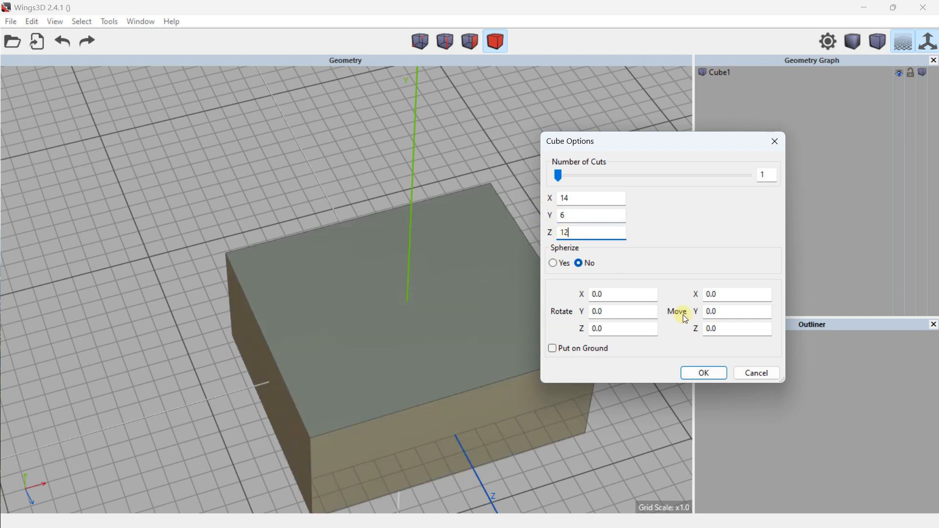
left_click(585, 347)
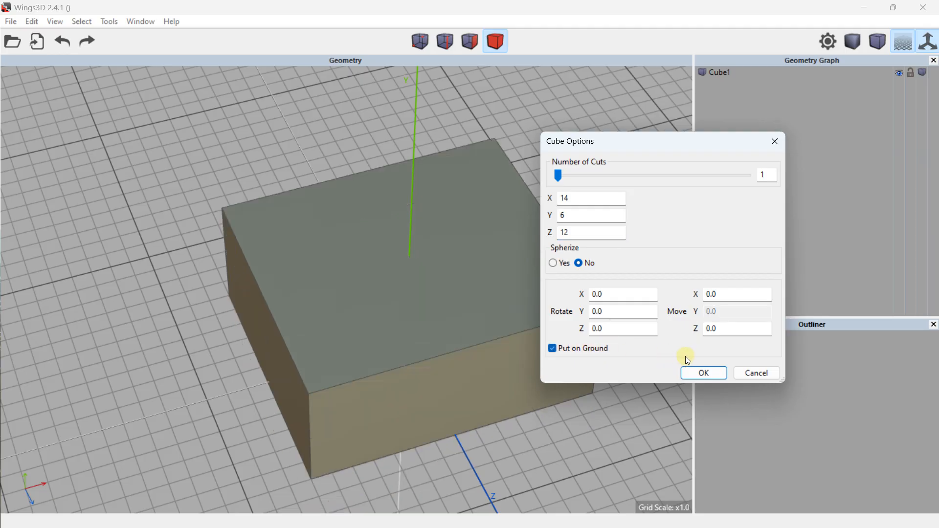
left_click(705, 374)
Step: Extrude the box's top face along its normal by 8 units
middle_click_drag(433, 219, 433, 219)
scroll(436, 209, "down", 4)
scroll(436, 207, "up", 2)
scroll(436, 208, "down", 1)
scroll(436, 208, "up", 1)
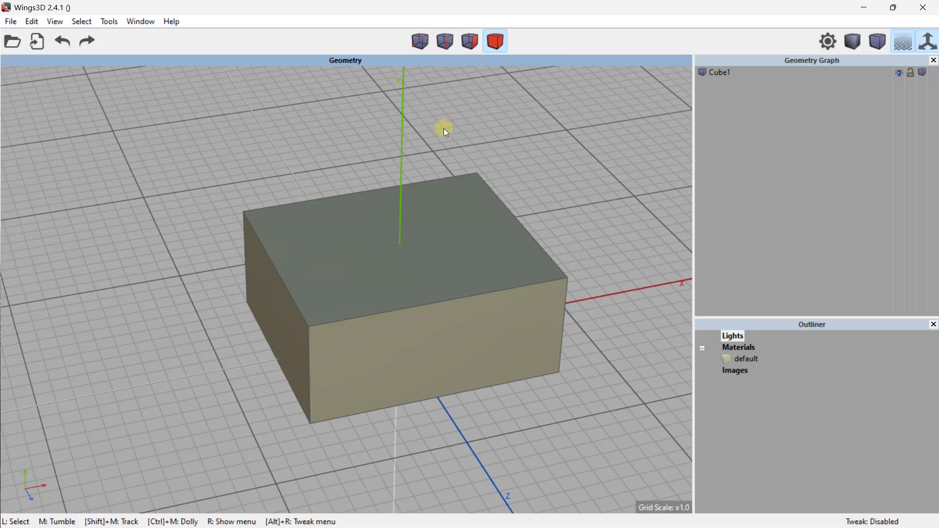
left_click(470, 41)
scroll(446, 116, "down", 1)
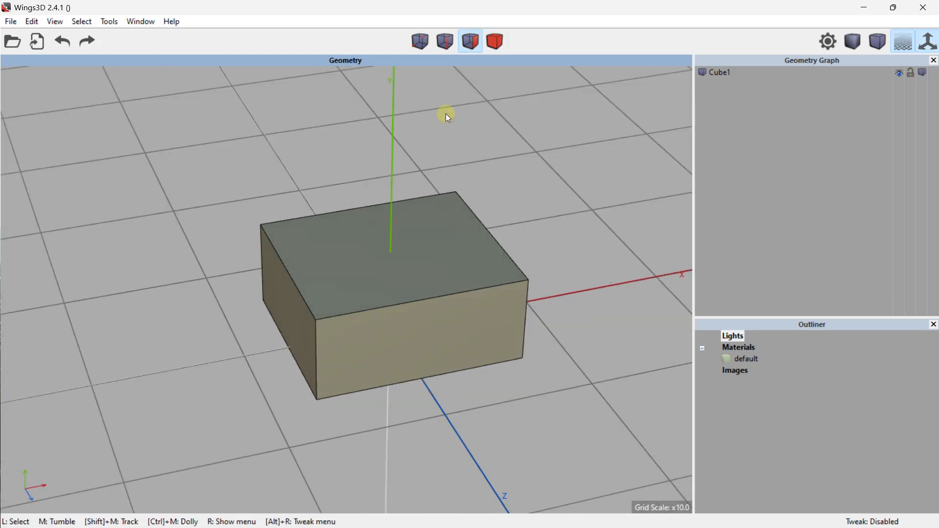
left_click(424, 259)
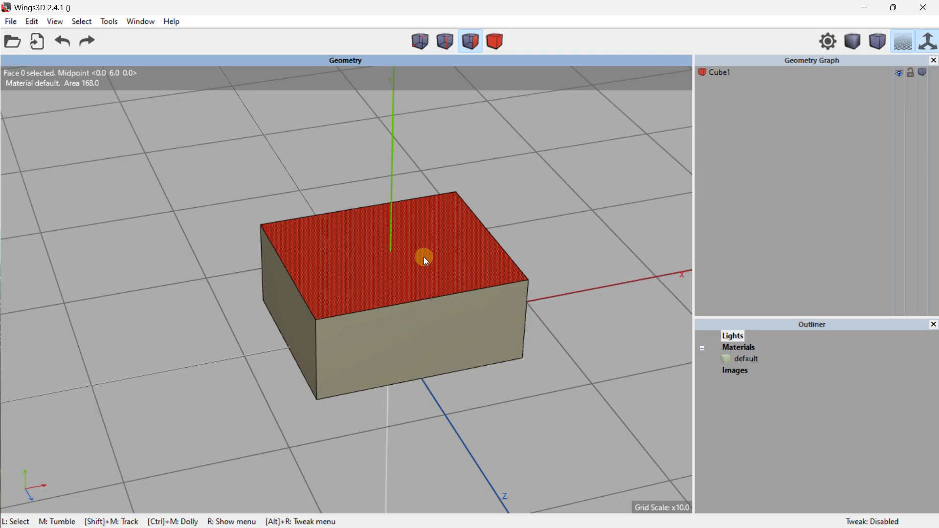
middle_click_drag(286, 216, 295, 207)
right_click(336, 227)
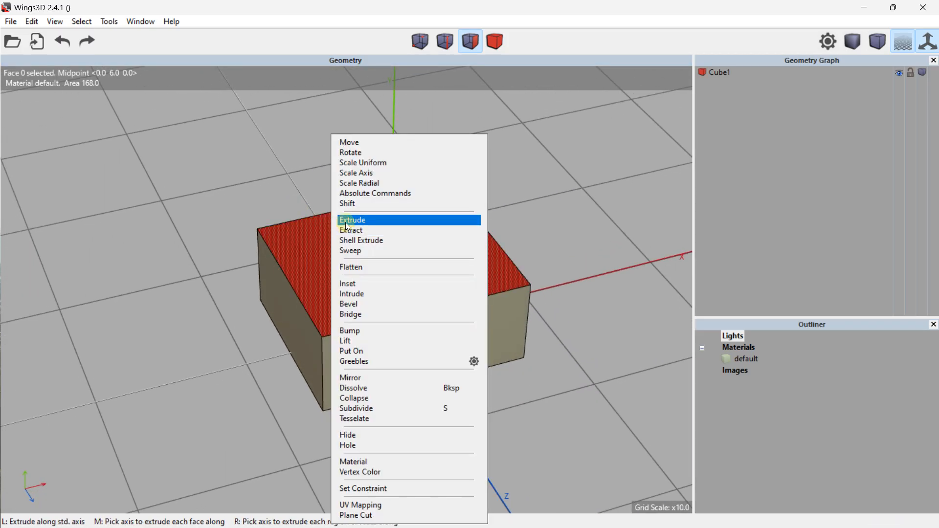
left_click(348, 223)
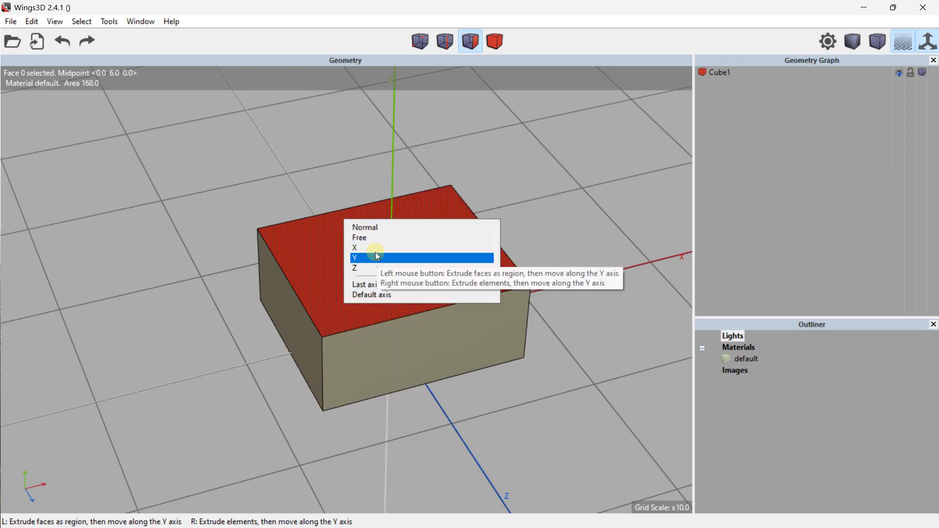
left_click(374, 229)
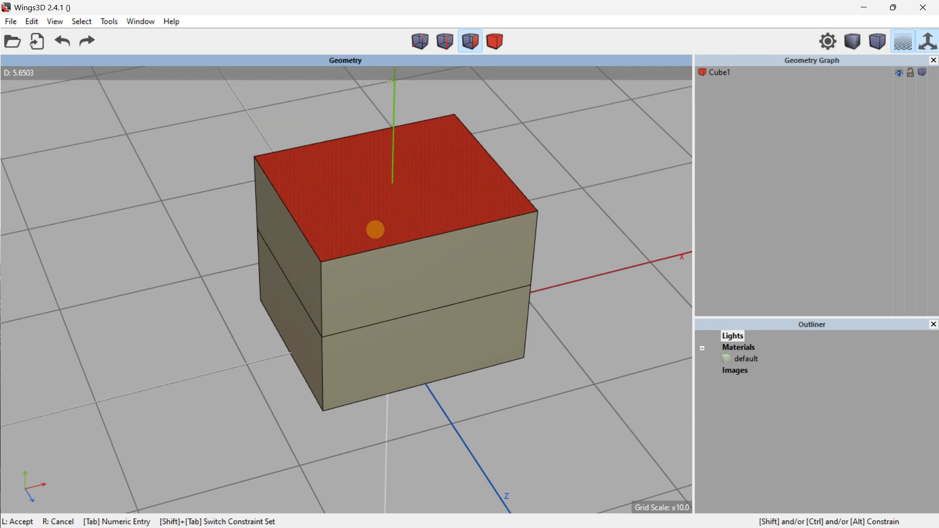
key("Tab")
left_click_drag(377, 230, 325, 230)
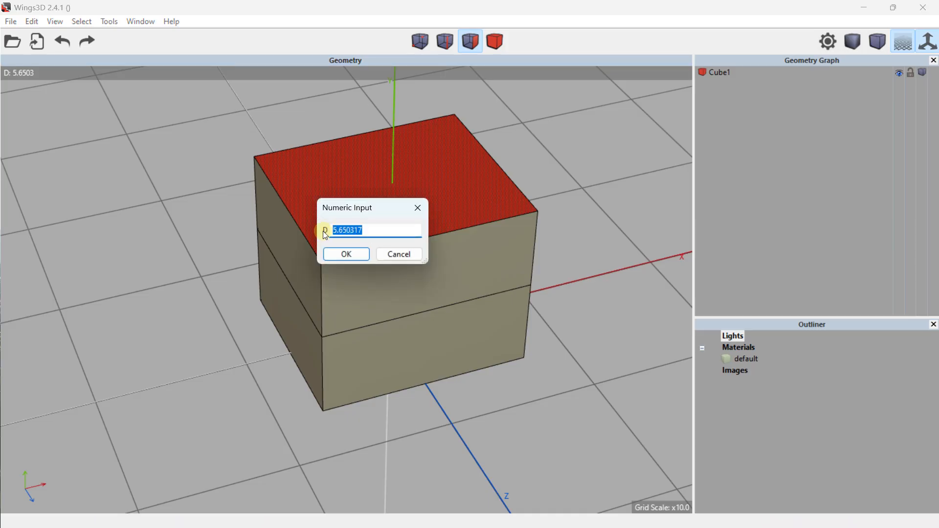
type("8")
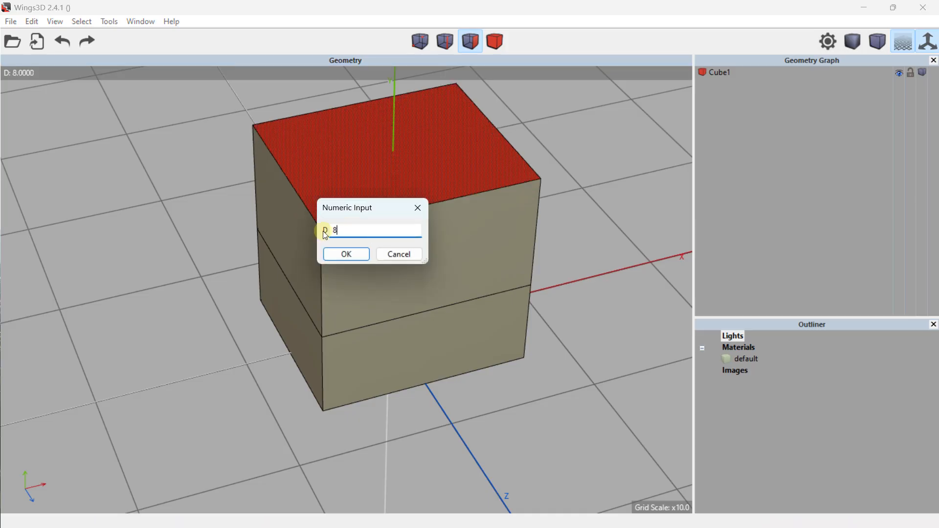
left_click(346, 253)
Step: Extrude the box's top face upward again by 1 unit, and clear the selection
scroll(349, 228, "down", 3)
right_click(360, 214)
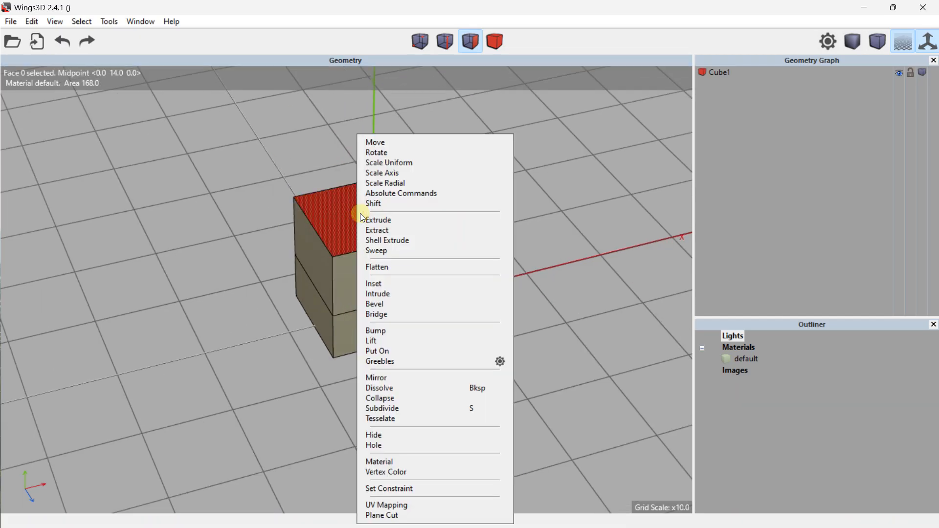
left_click(380, 221)
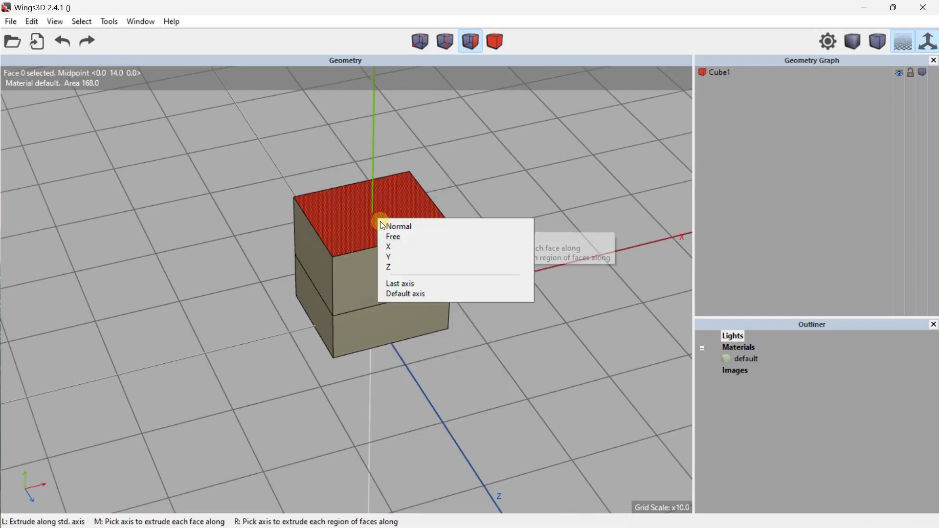
left_click(400, 249)
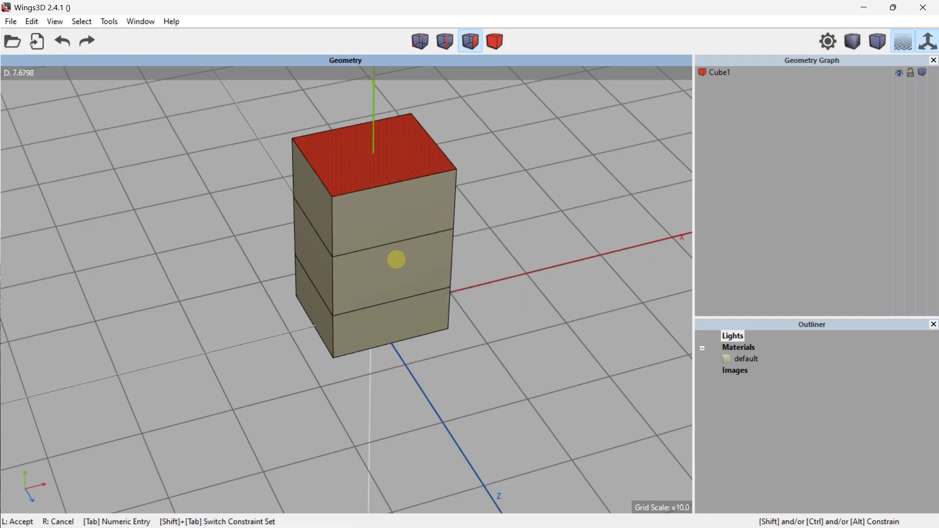
key("Tab")
left_click_drag(394, 261, 356, 257)
type("1")
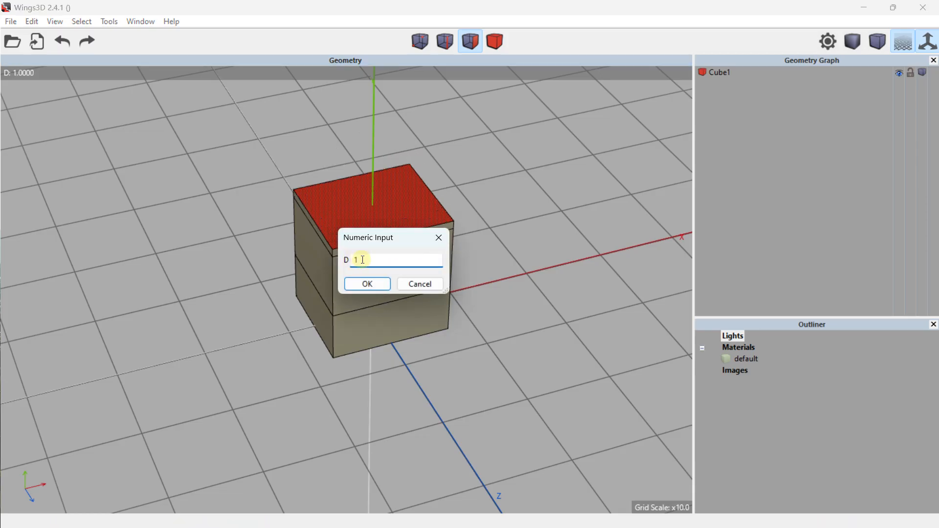
left_click(359, 284)
key("space")
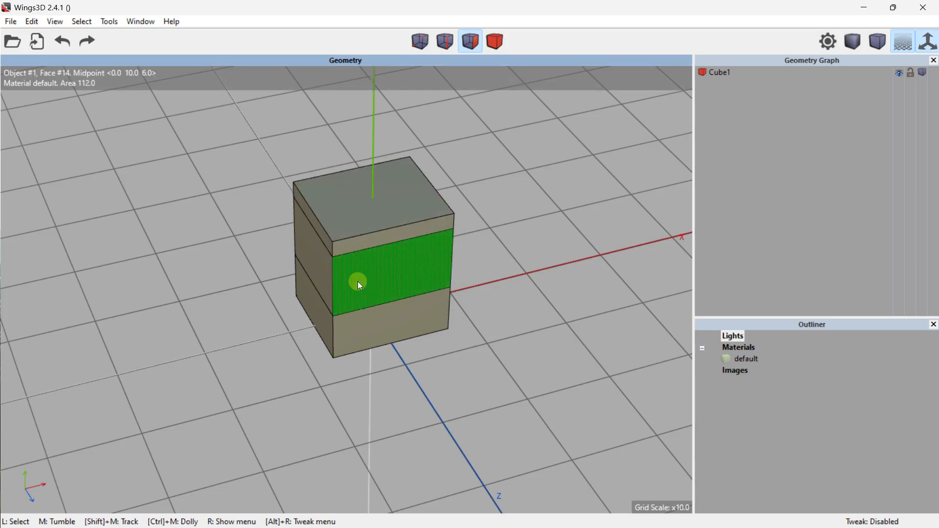
Step: Extrude the two opposite end faces of the box's lowest section outward along their normals by a freehand distance
scroll(198, 298, "up", 5)
middle_click_drag(197, 298, 254, 315)
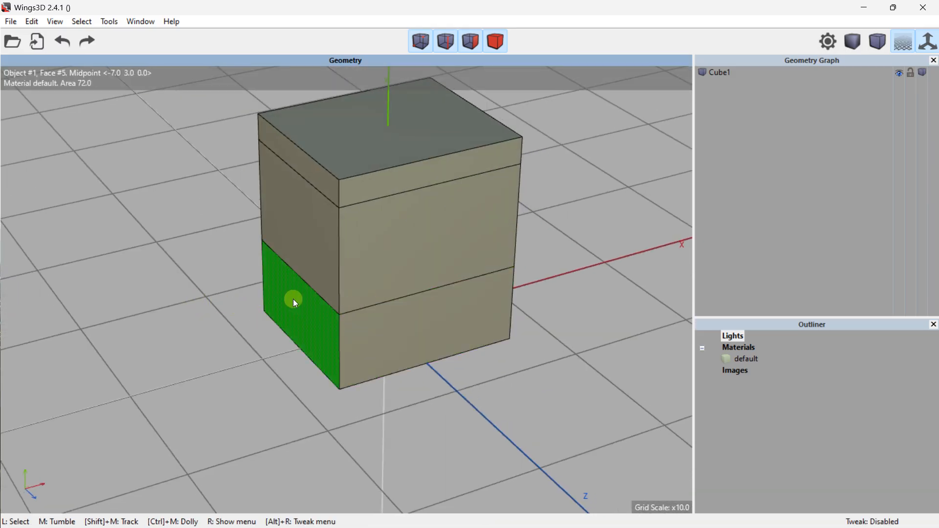
scroll(212, 253, "down", 2)
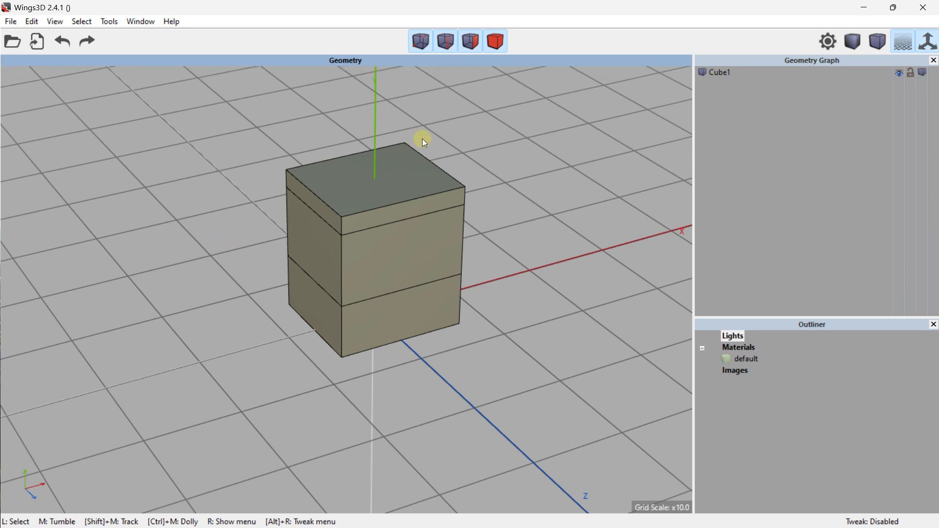
left_click(468, 42)
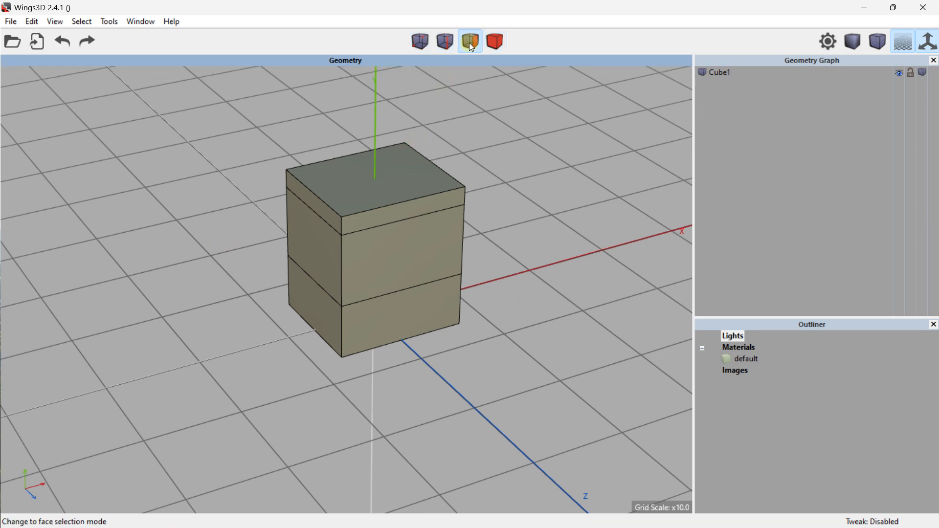
left_click(321, 303)
middle_click_drag(369, 306, 298, 274)
left_click(442, 299)
right_click(298, 316)
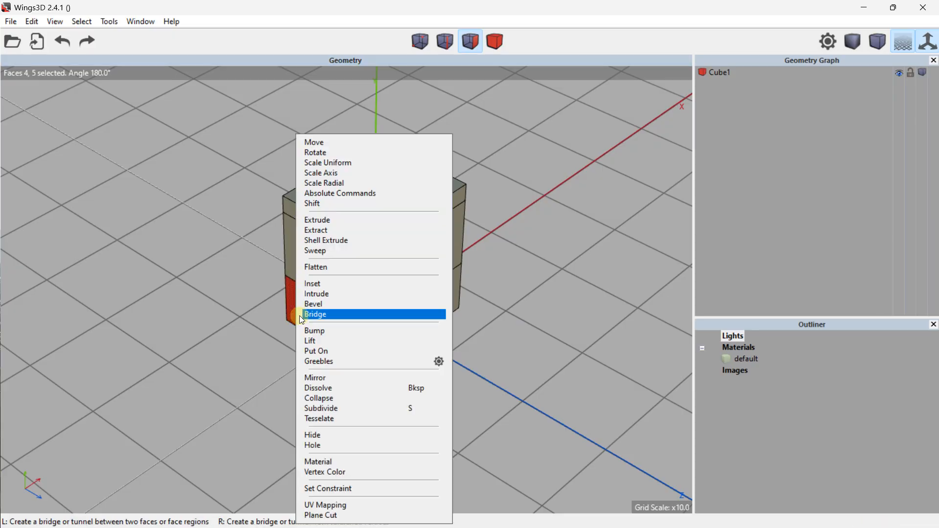
left_click(323, 222)
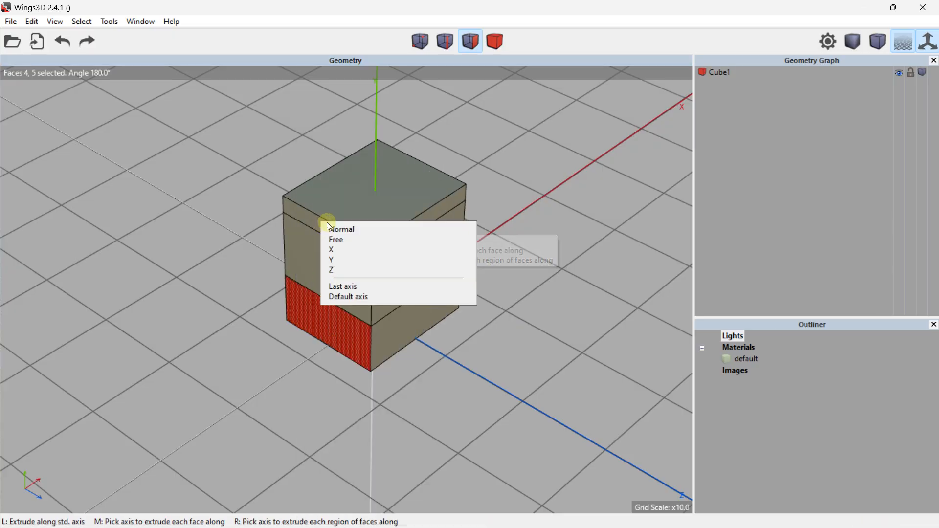
left_click(338, 226)
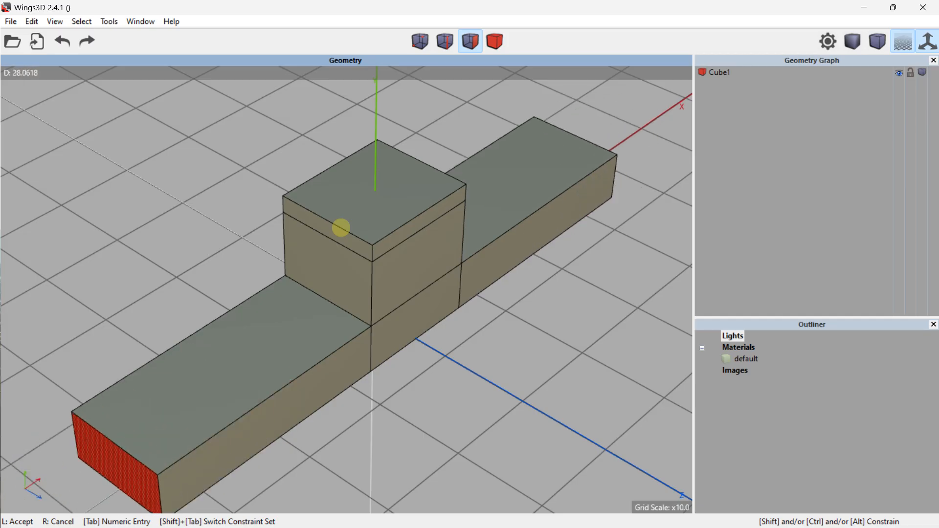
left_click(341, 227)
middle_click_drag(340, 226, 350, 215)
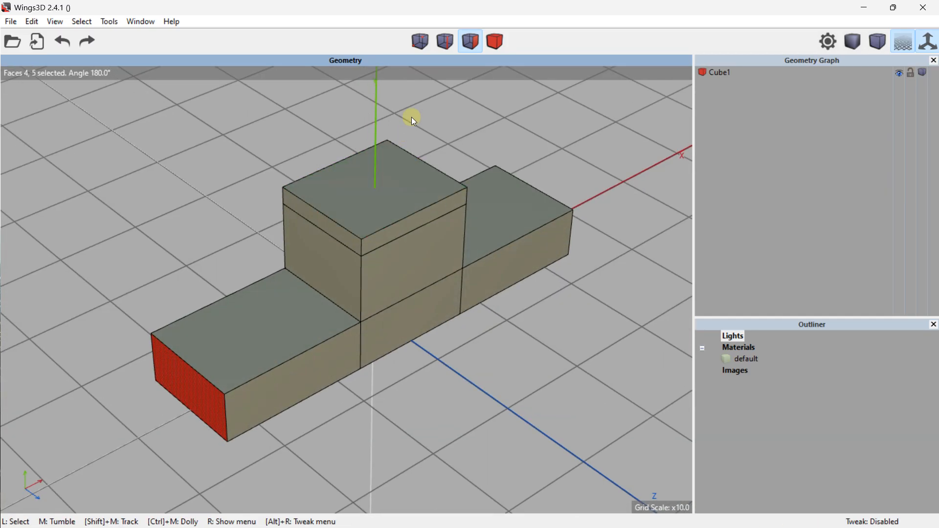
Step: Delete the entire extruded box object from the scene
left_click(493, 42)
key("Delete")
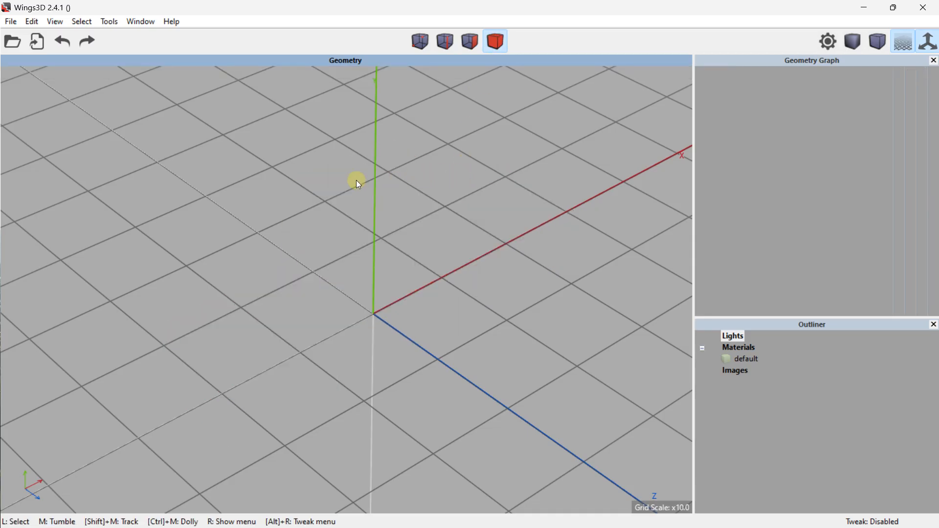
Step: Create a sphere with 8 sections, 8 slices, and X and Y radii of 40
right_click(307, 186)
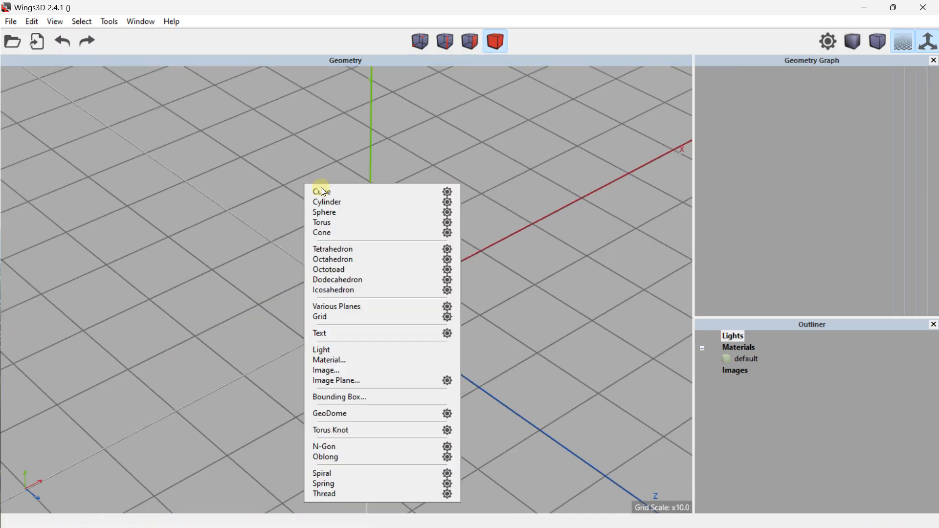
left_click(445, 213)
left_click_drag(465, 201, 579, 189)
left_click(566, 240)
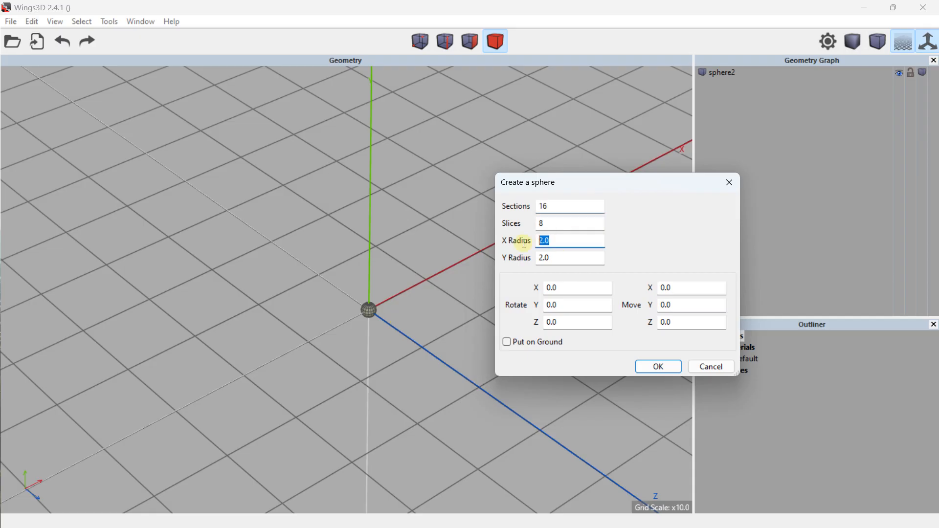
type("40")
left_click(555, 258)
type("40")
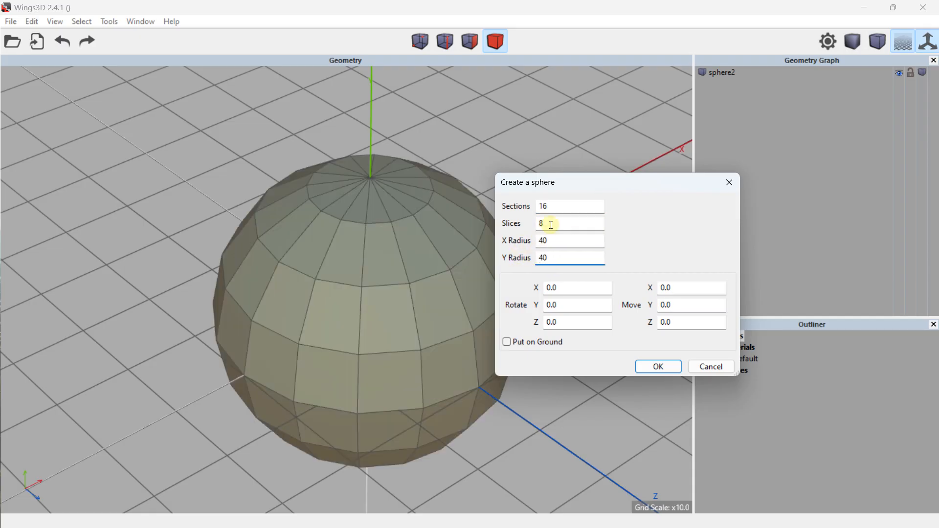
left_click(535, 208)
type("8")
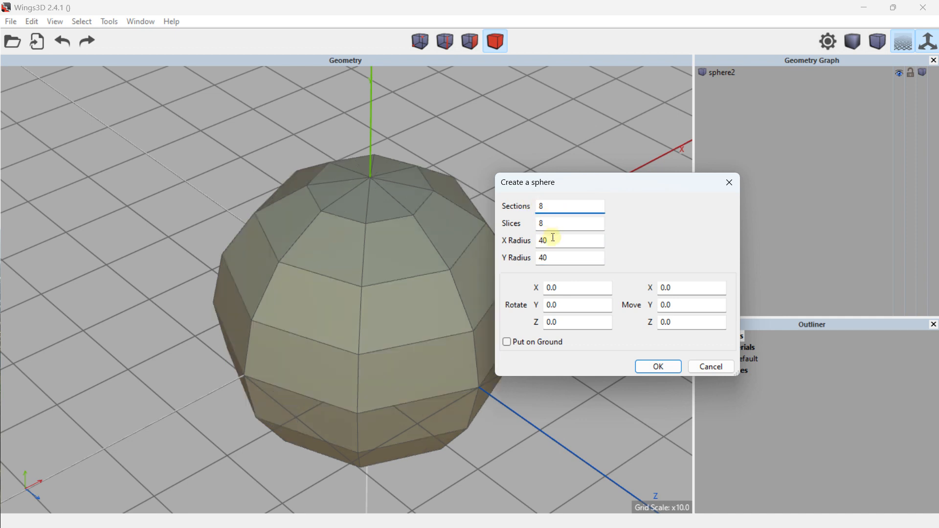
left_click(658, 366)
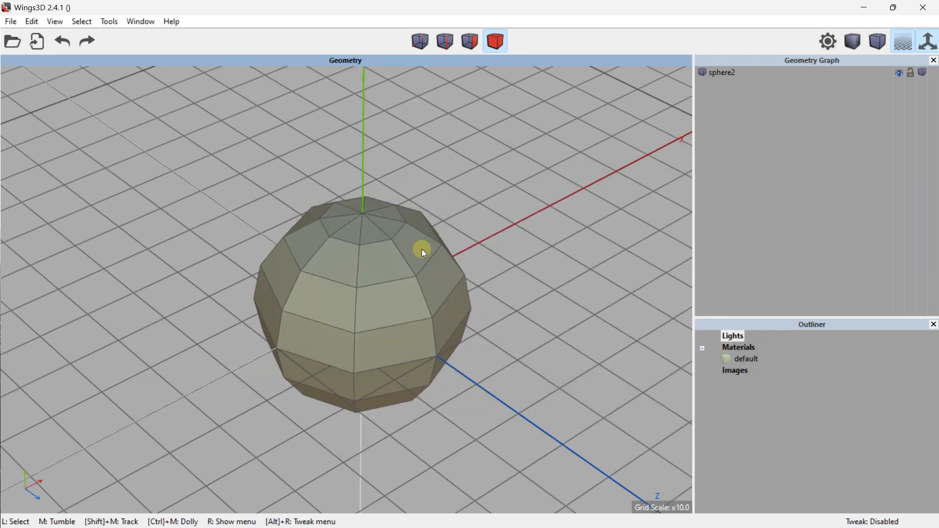
Step: Try extruding all faces of the sphere outward along their normals by a freehand distance, and undo the extrusion
left_click(400, 238)
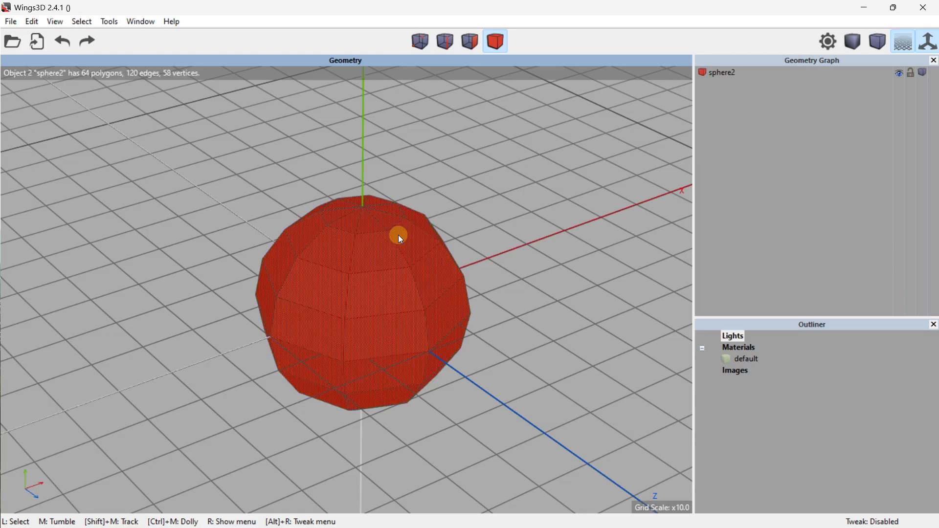
left_click(472, 42)
scroll(397, 287, "down", 2)
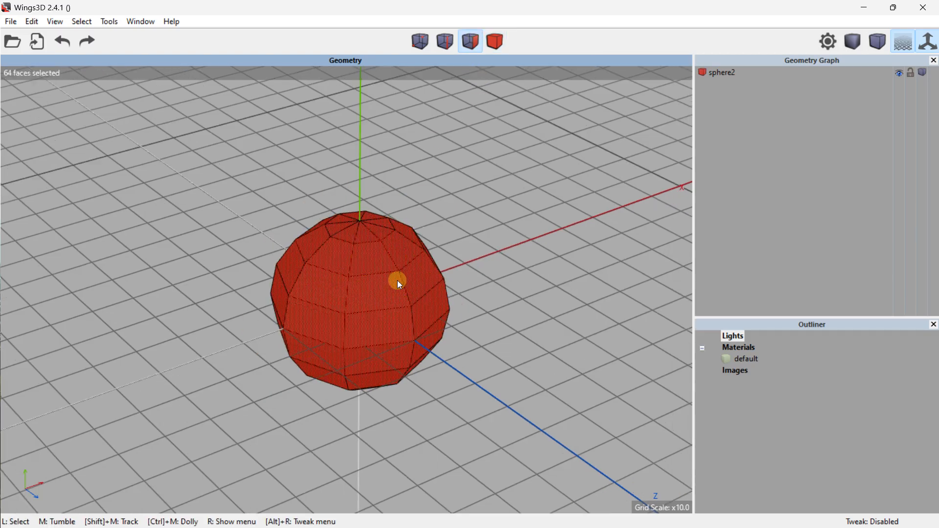
right_click(398, 281)
left_click(433, 220)
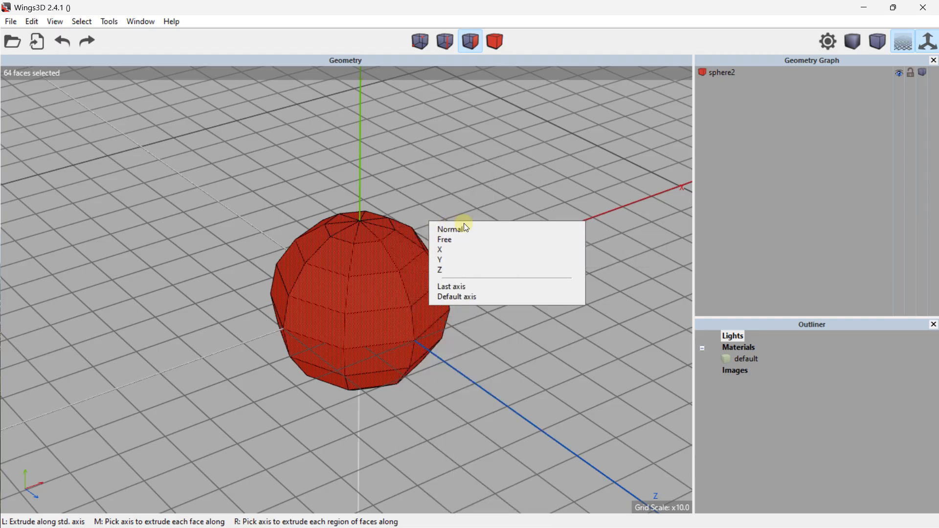
left_click(469, 230)
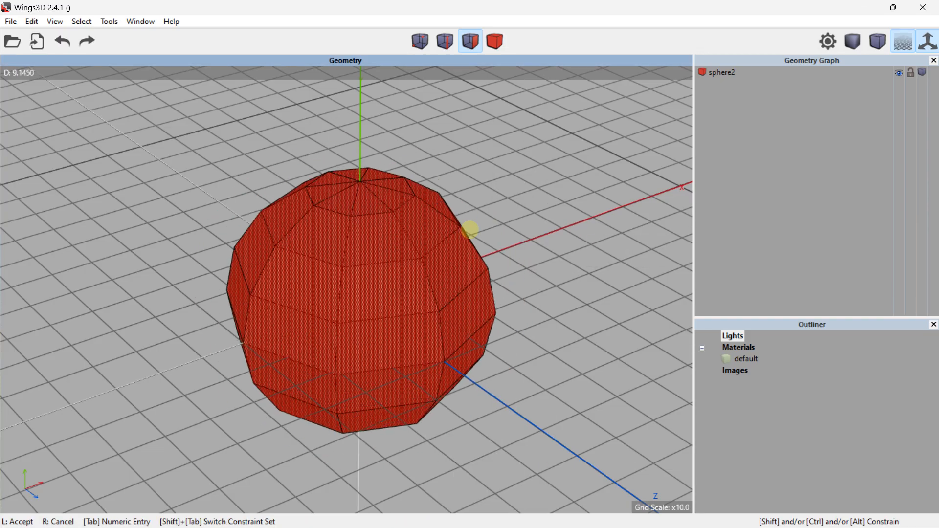
left_click(470, 230)
left_click(67, 45)
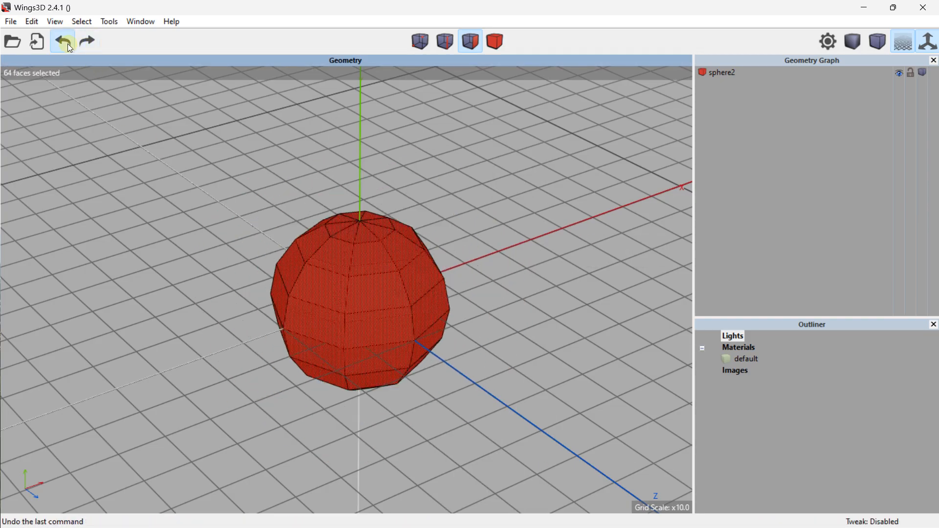
Step: Select only the ring of triangular faces around the sphere's top pole and the matching ring around its bottom pole
middle_click_drag(462, 171, 423, 187)
left_click(422, 183)
scroll(318, 183, "up", 2)
middle_click_drag(351, 197, 346, 206)
left_click(470, 41)
mouse_move(348, 224)
left_mouse_down()
mouse_move(363, 277)
mouse_move(338, 264)
left_mouse_up()
mouse_move(379, 281)
middle_mouse_down()
mouse_move(414, 319)
mouse_move(382, 398)
middle_mouse_up()
mouse_move(377, 358)
left_mouse_down()
mouse_move(352, 396)
mouse_move(350, 345)
left_mouse_up()
middle_click_drag(350, 345, 402, 254)
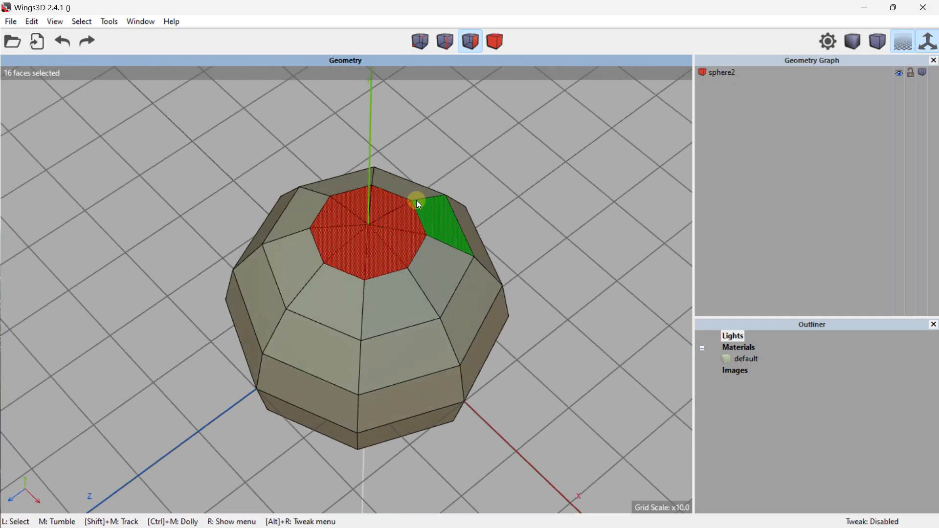
Step: Extrude the selected top and bottom pole faces of the sphere outward along their normals by a freehand distance
right_click(403, 224)
left_click(421, 221)
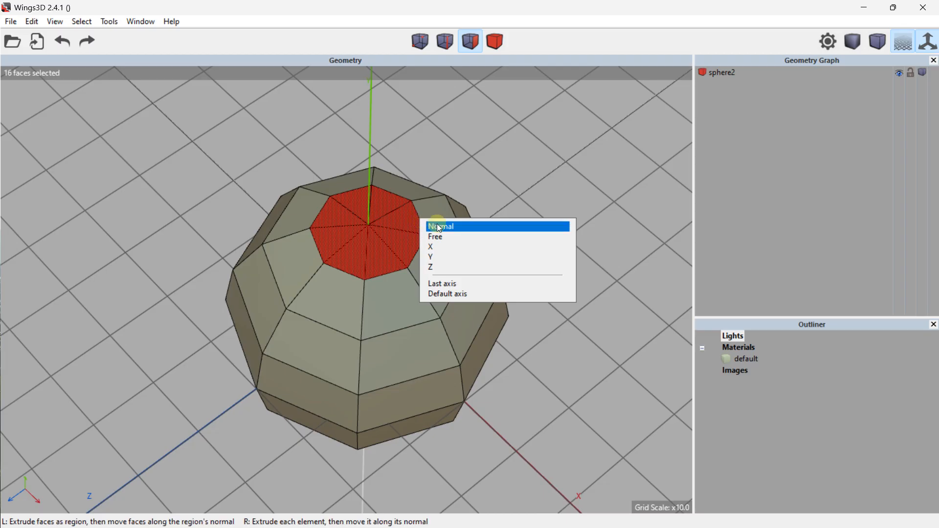
left_click(437, 223)
left_click(436, 221)
middle_click_drag(436, 221, 434, 203)
Step: Uniformly scale down the extruded end faces freehand so both necks taper toward their tips
right_click(412, 183)
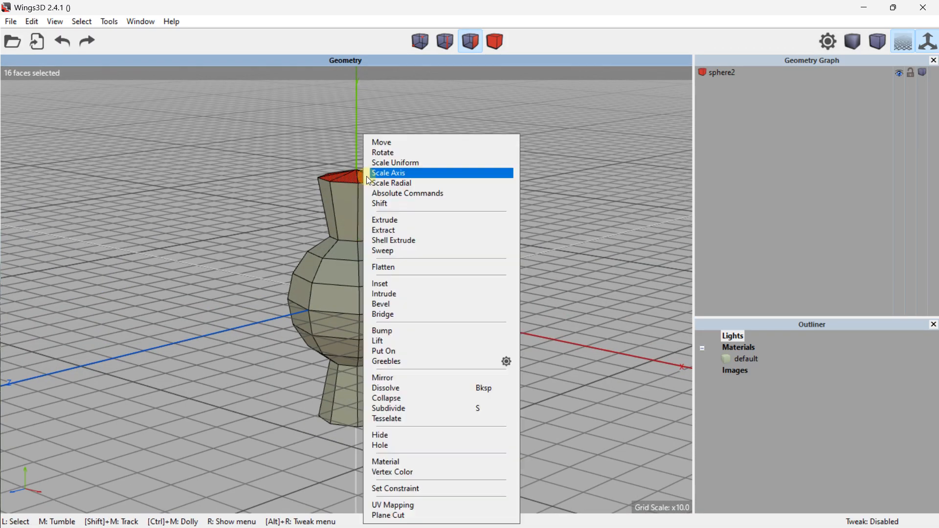
left_click(407, 166)
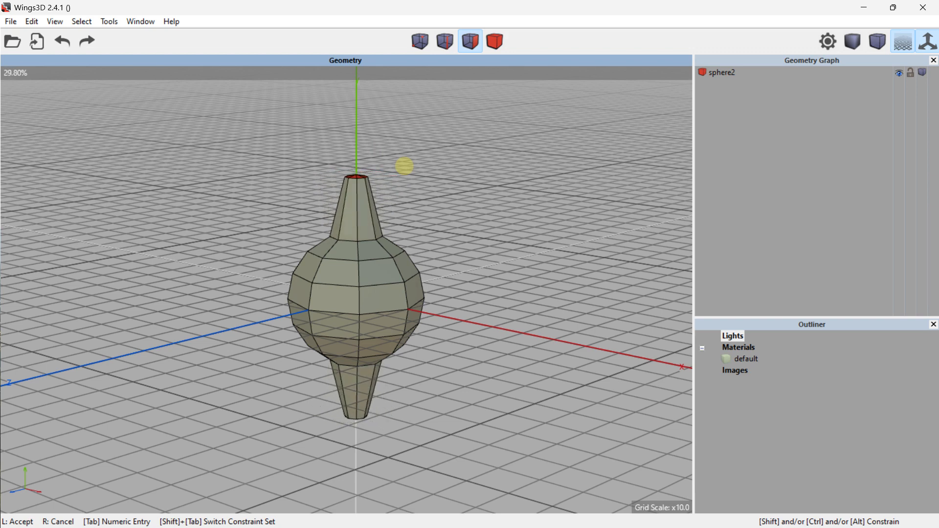
left_click(442, 210)
middle_click_drag(443, 209, 442, 208)
Step: Delete the entire extruded sphere object from the scene
left_click(495, 41)
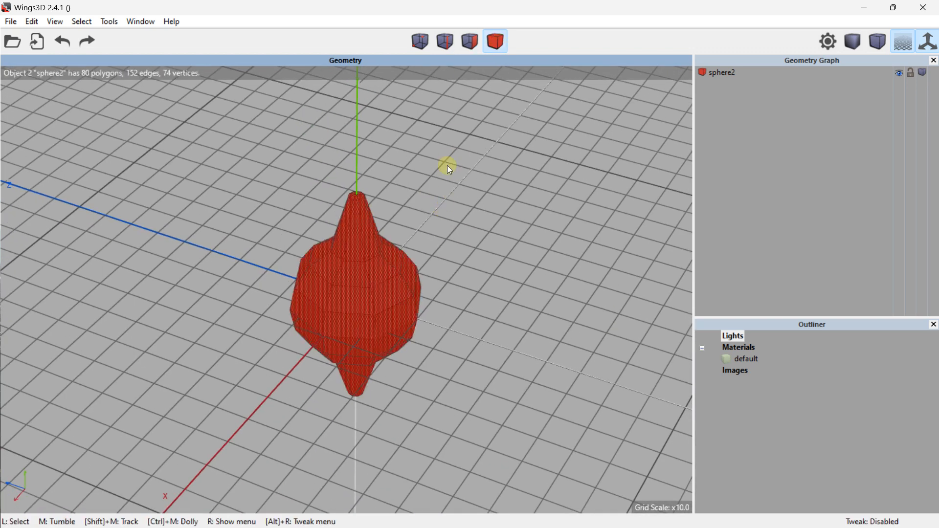
key("Delete")
middle_click_drag(429, 182, 245, 218)
Step: Create an icosahedron with an edge length of 40
right_click(180, 204)
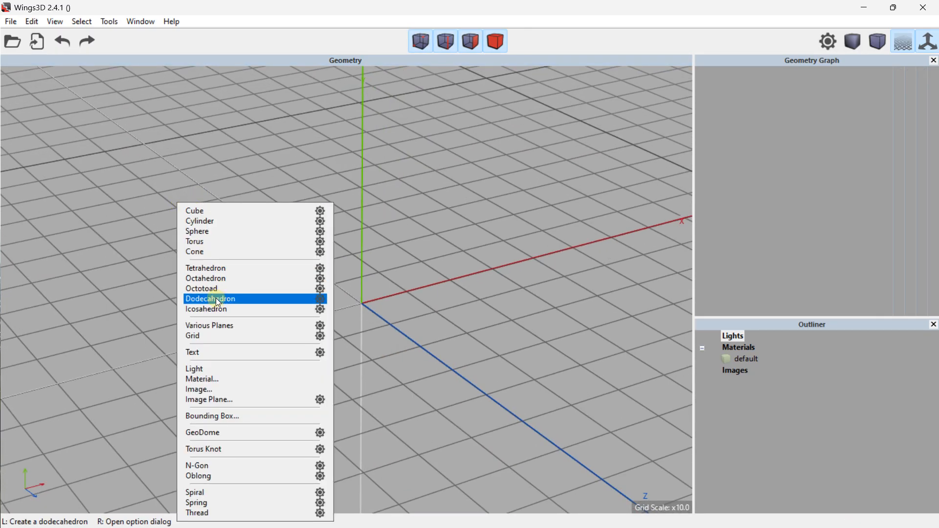
left_click(322, 309)
left_click_drag(545, 240, 573, 226)
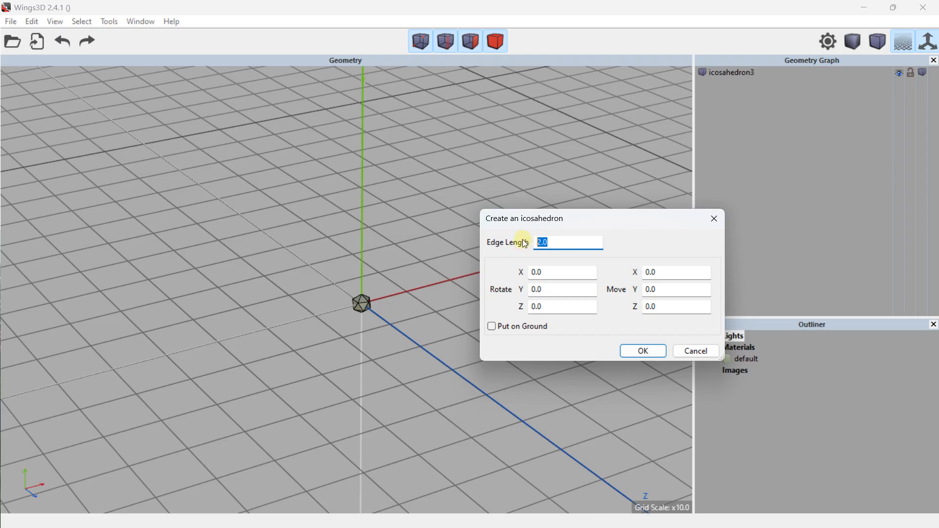
type("40")
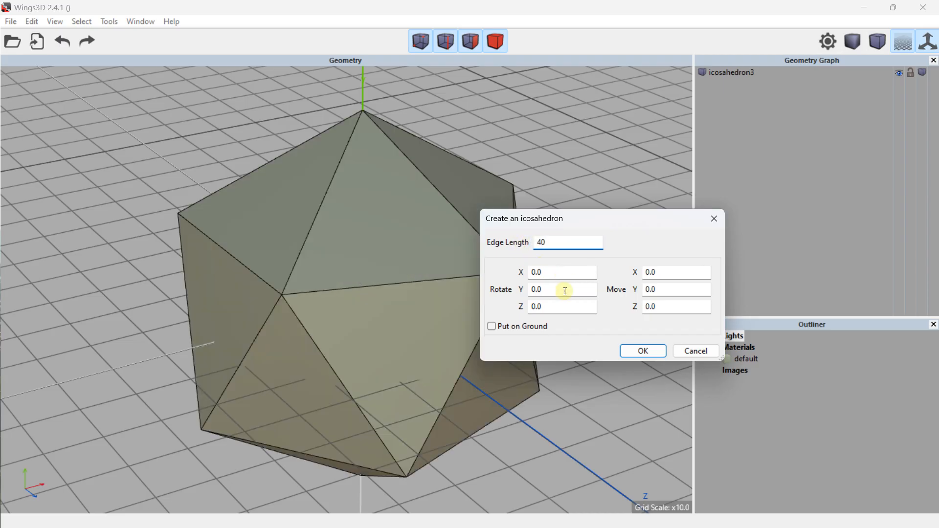
left_click(642, 351)
scroll(371, 215, "down", 3)
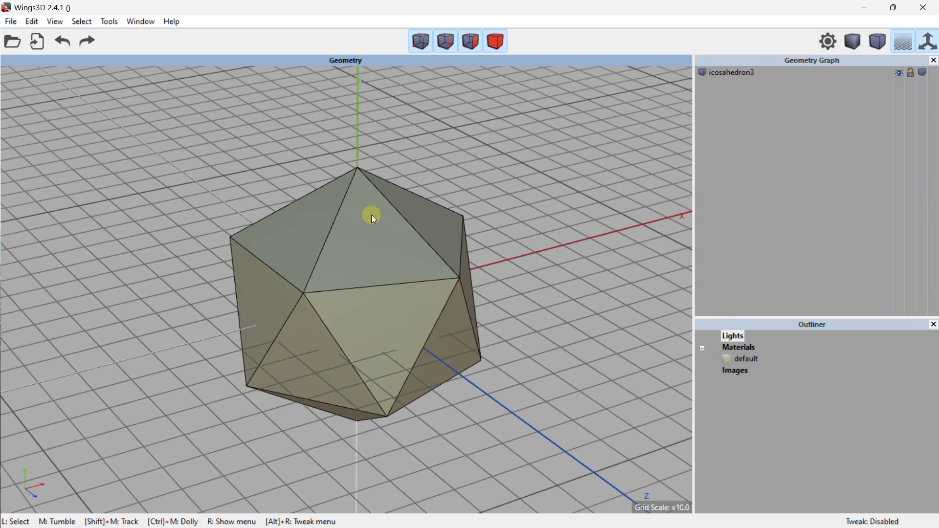
Step: Try extruding all faces of the icosahedron along their normals by a freehand distance, and undo the extrusion
middle_click_drag(246, 180, 269, 169)
left_click(497, 41)
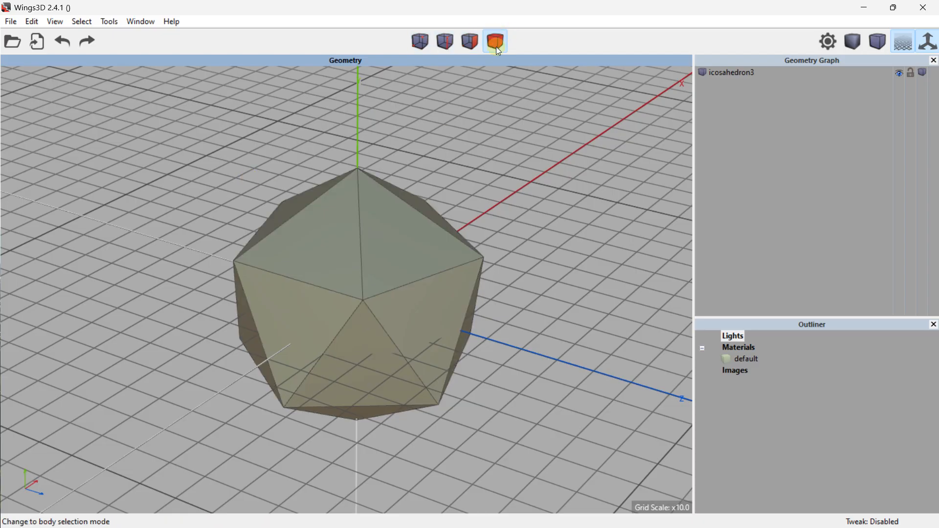
left_click(421, 233)
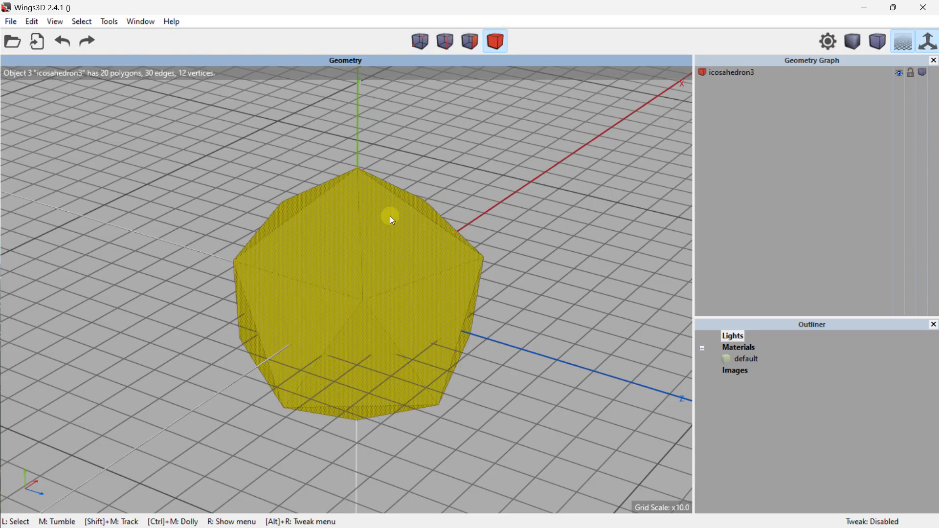
left_click(472, 39)
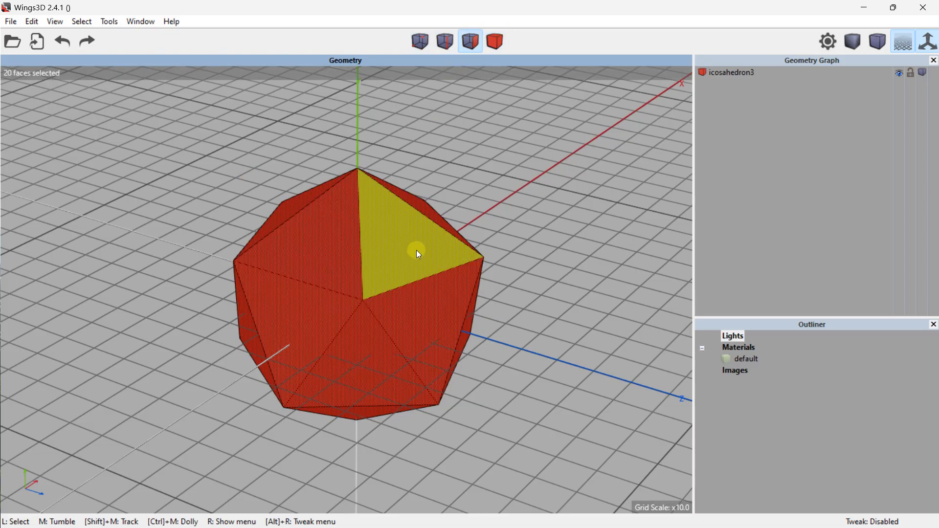
right_click(383, 224)
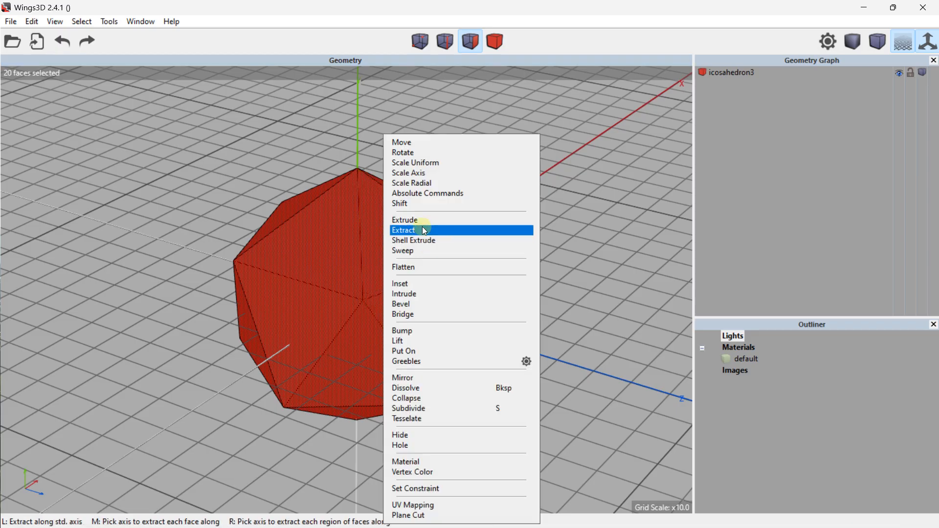
left_click(423, 221)
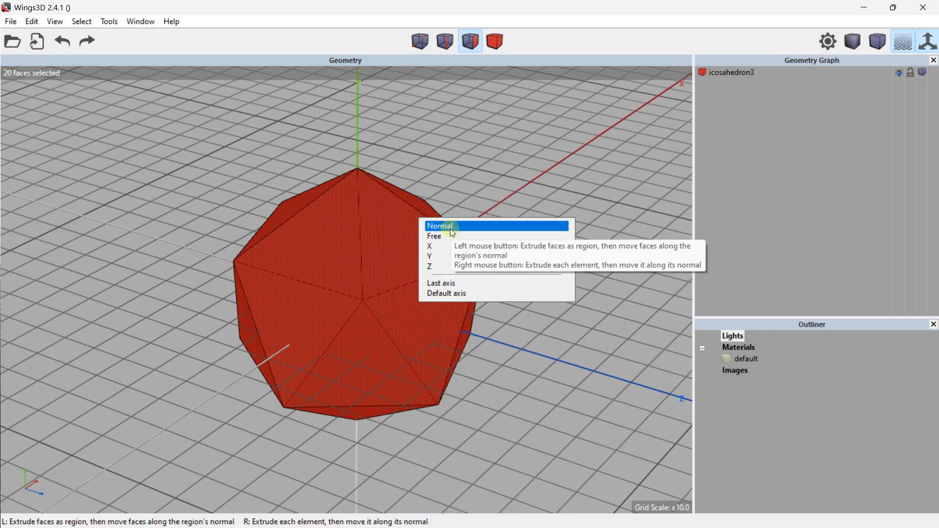
left_click(450, 227)
left_click(451, 226)
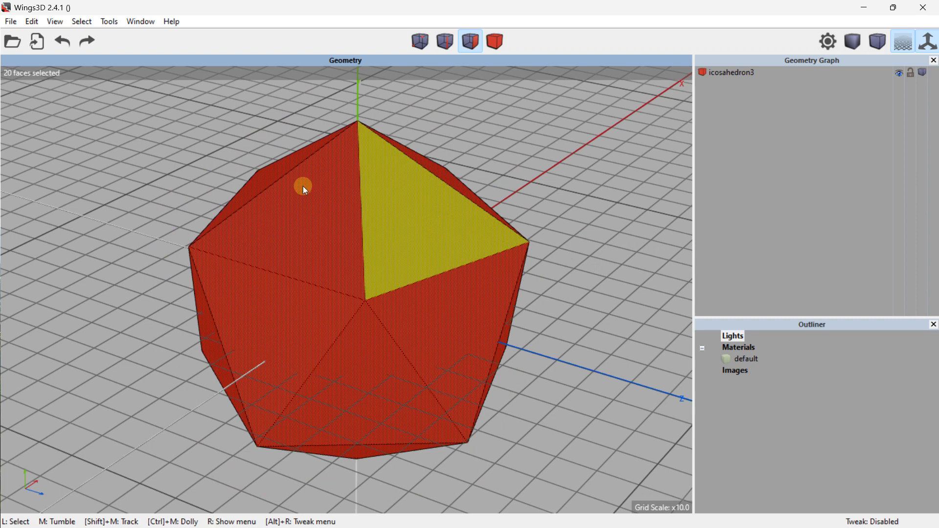
left_click(65, 49)
Step: Try extruding all of the icosahedron's faces in a free direction, and undo that extrusion
right_click(406, 236)
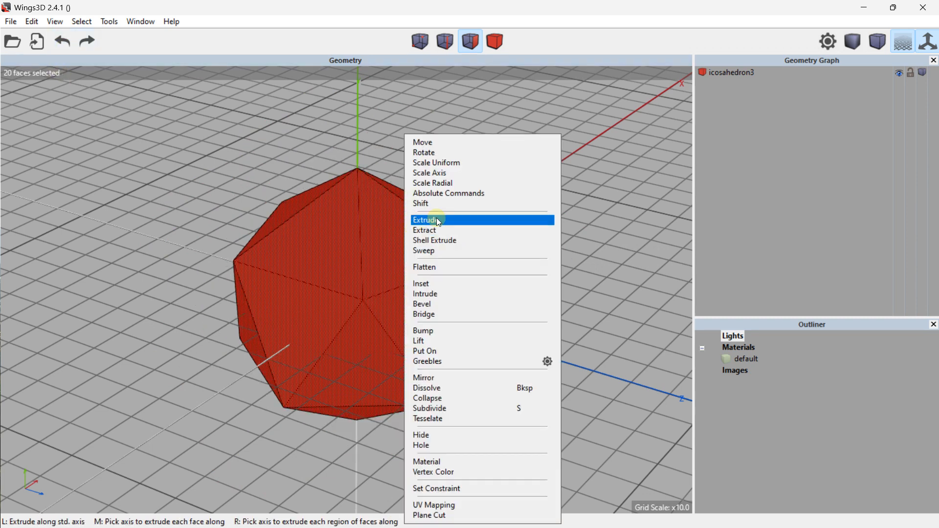
left_click(431, 215)
left_click(444, 235)
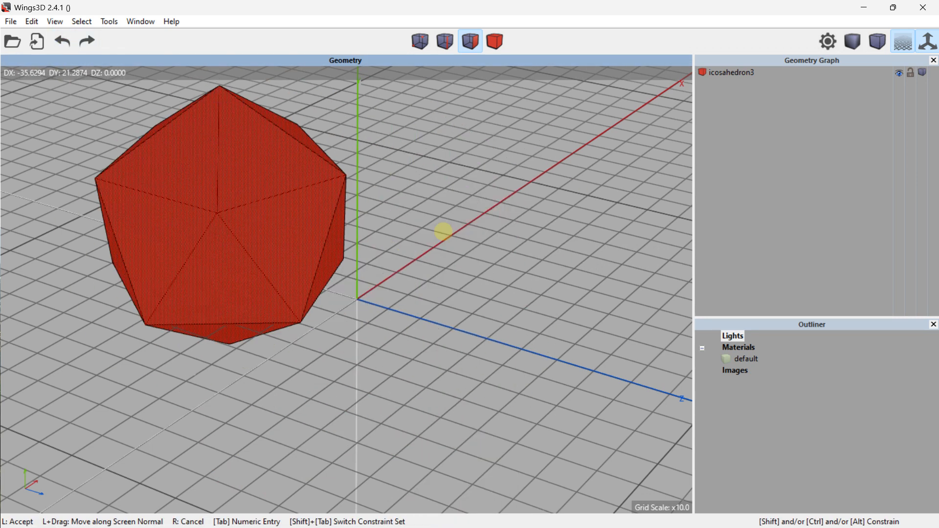
left_click(442, 232)
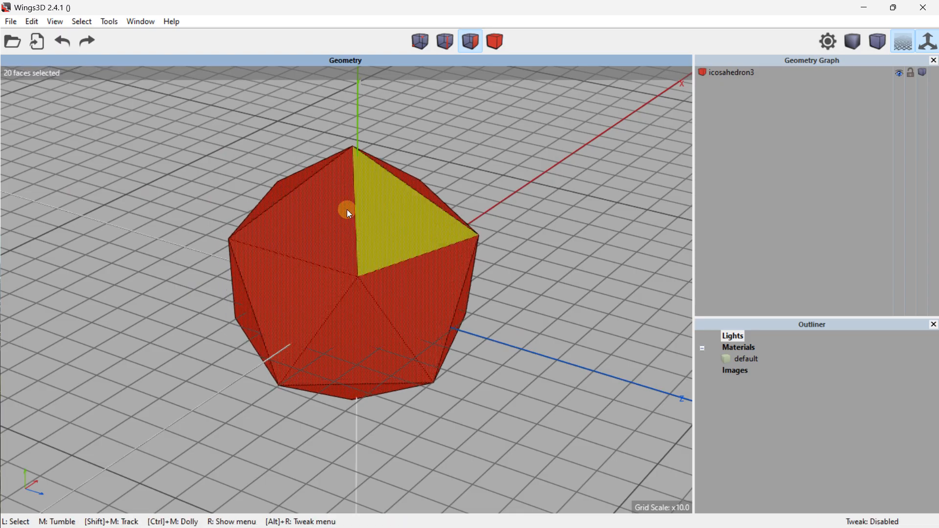
left_click(62, 41)
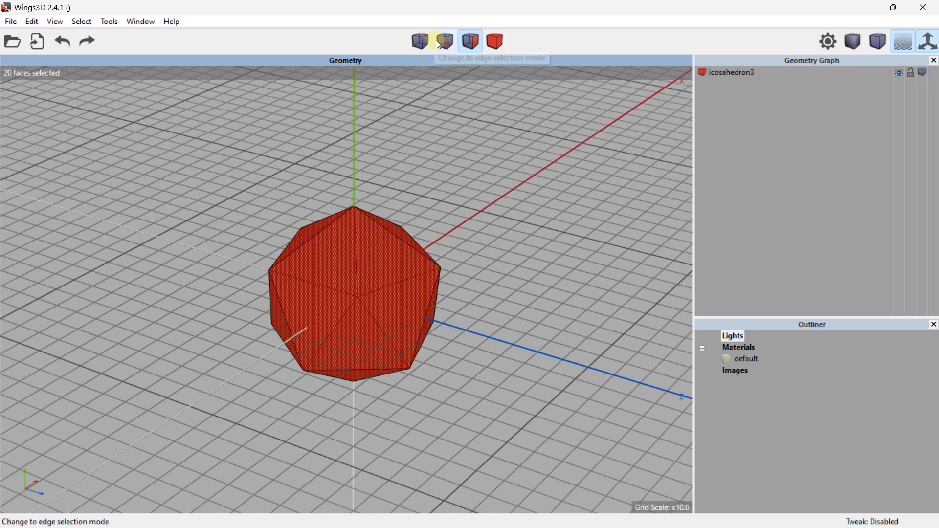
Step: Clear the selection and select four separate, non-adjacent triangular faces around the icosahedron
key("space")
left_click(383, 265)
middle_click_drag(382, 264, 335, 300)
left_click(373, 268)
middle_click_drag(373, 269, 315, 336)
left_click(341, 304)
left_click(294, 352)
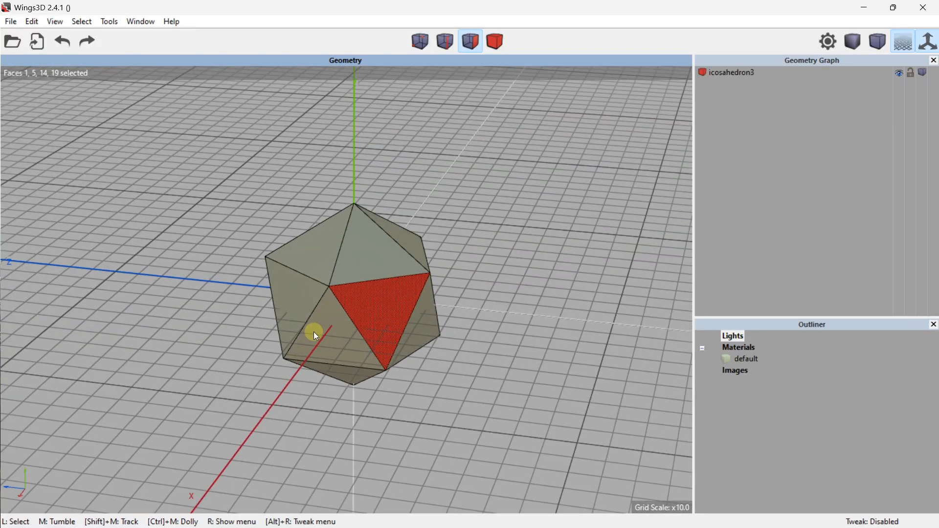
Step: Extrude the four selected icosahedron faces outward along their normals by a long freehand distance to form arms
right_click(363, 301)
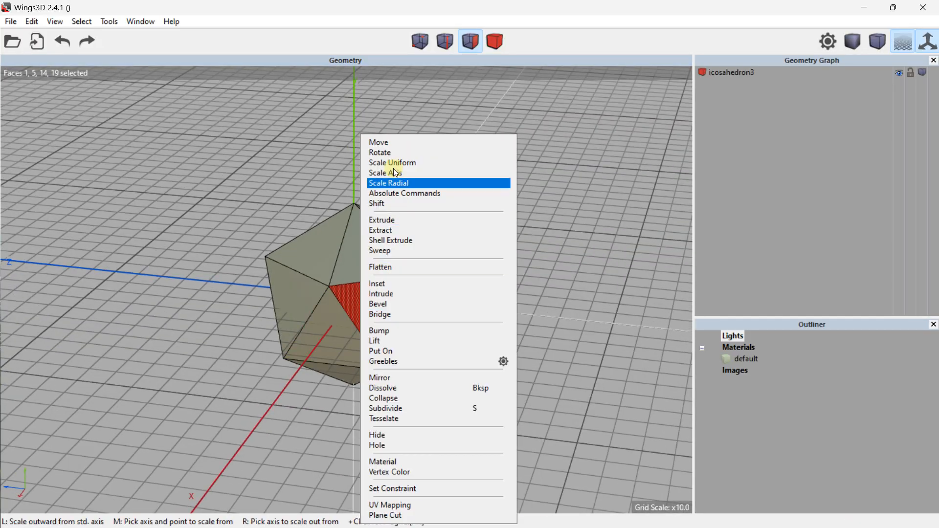
left_click(399, 223)
left_click(404, 222)
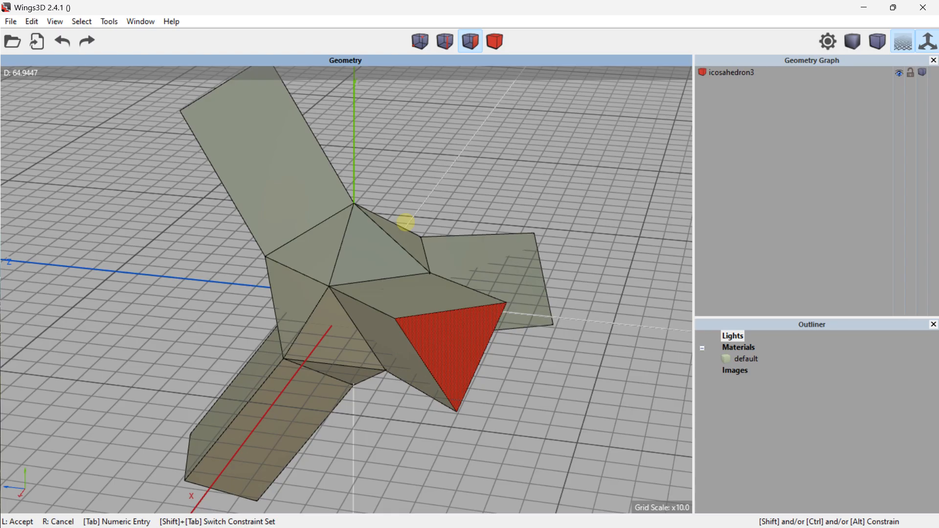
left_click(424, 319)
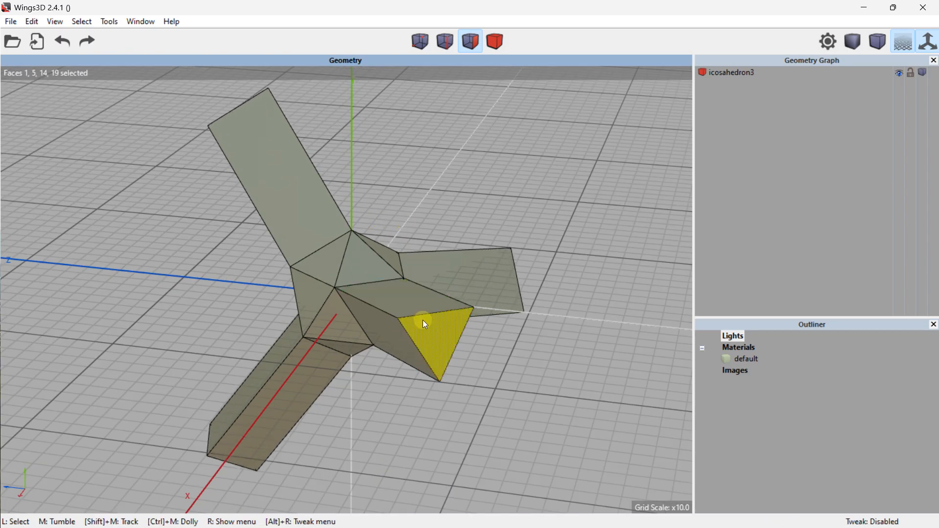
Step: Uniformly scale down the four arm end faces freehand so the arms taper to narrow tips
right_click(430, 322)
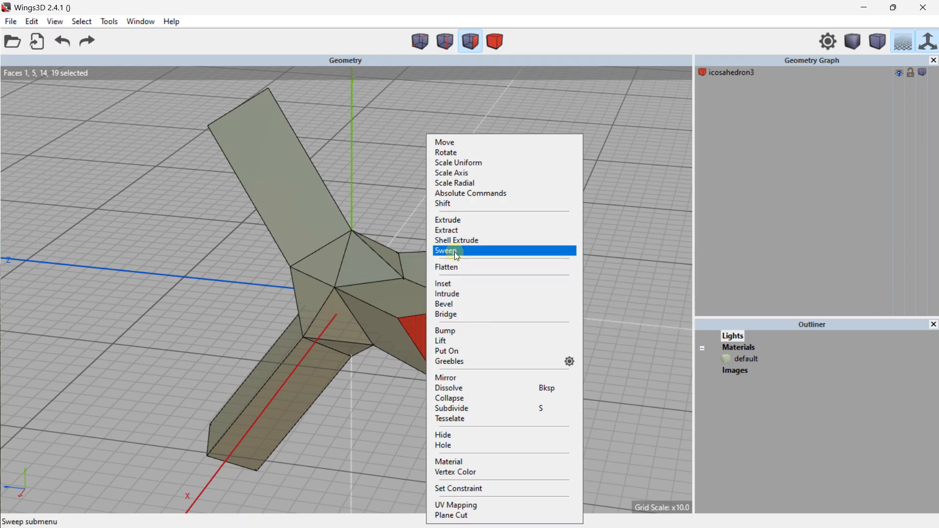
left_click(448, 164)
left_click(555, 215)
middle_click_drag(555, 215, 545, 201)
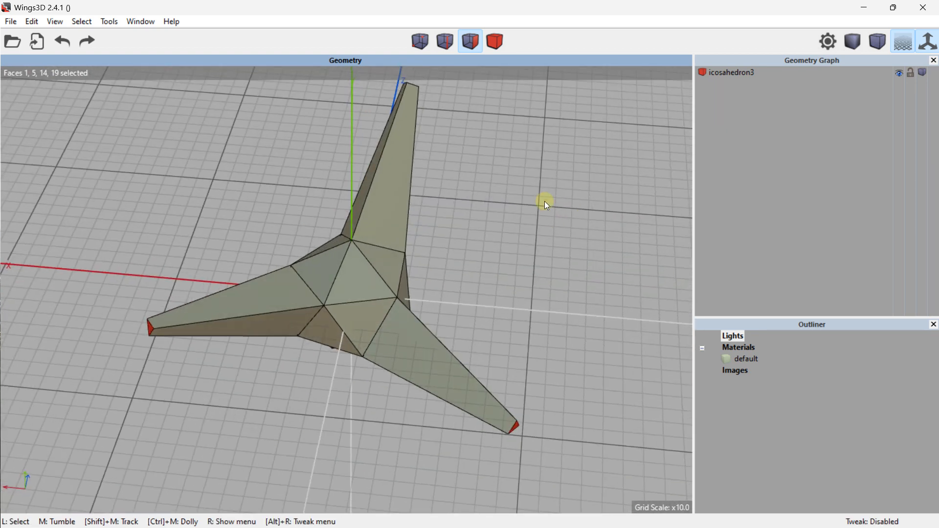
Step: Delete the entire extruded icosahedron object from the scene
scroll(489, 127, "down", 2)
left_click(496, 41)
left_click(395, 220)
key("Delete")
middle_click_drag(366, 206, 360, 144)
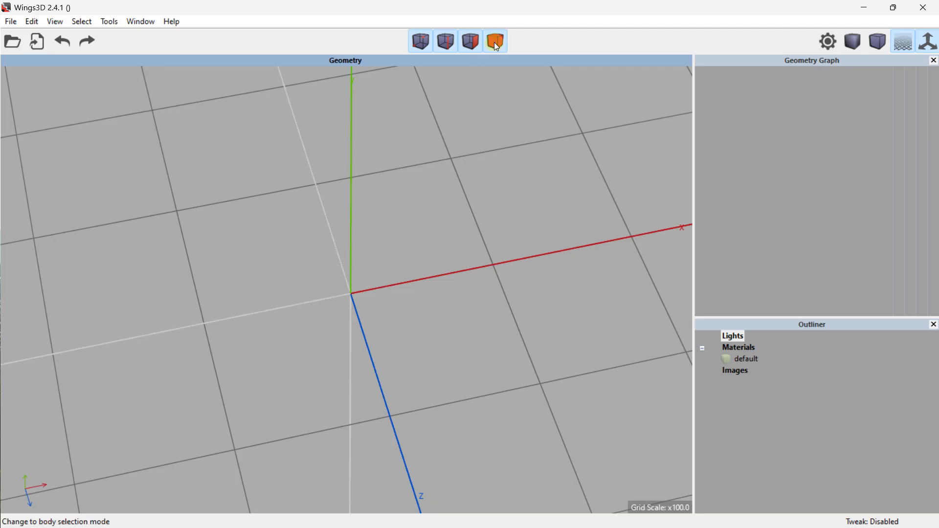
Step: Create a cylinder with 80 sections, a height of 4, and top and bottom X and Z radii of 40
right_click(222, 157)
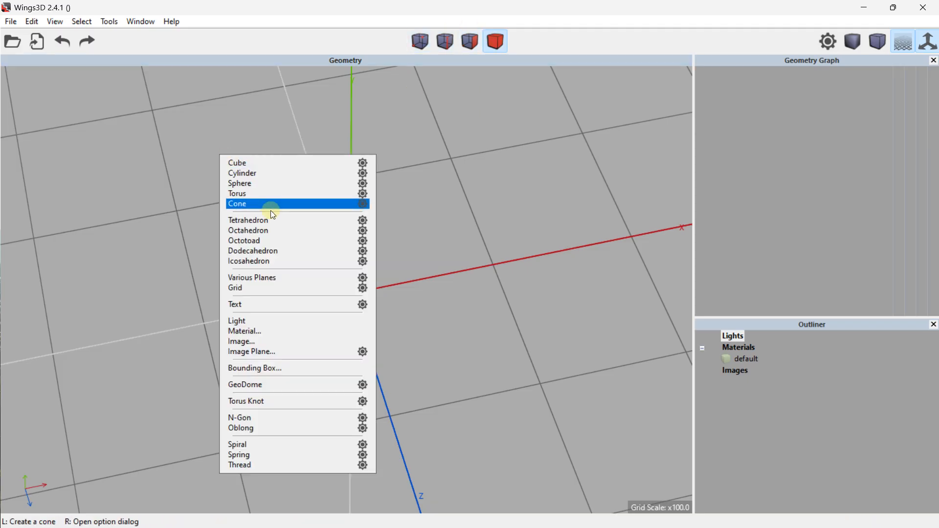
left_click(362, 175)
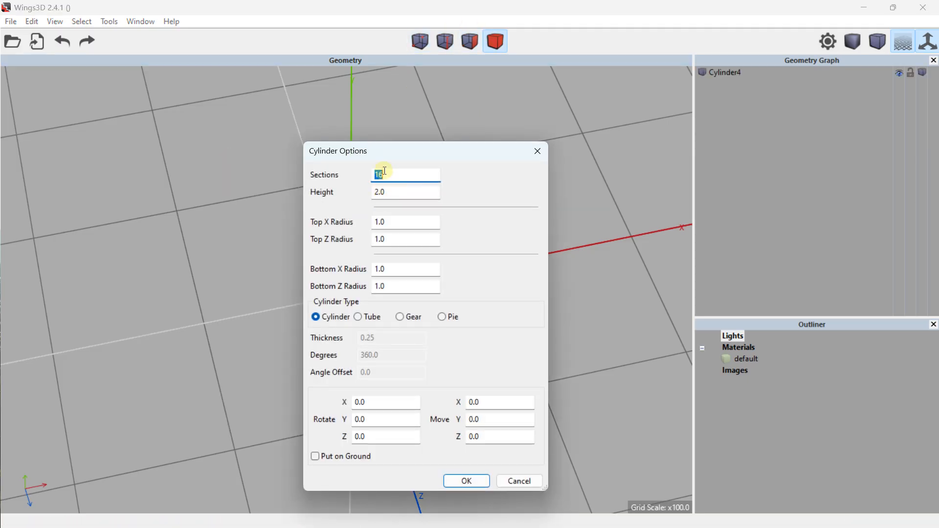
left_click_drag(382, 151, 592, 126)
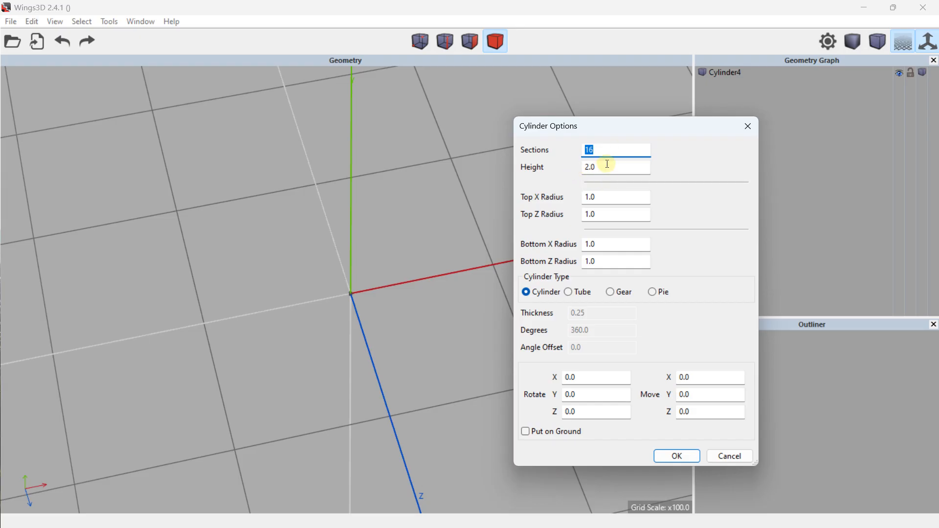
left_click(606, 199)
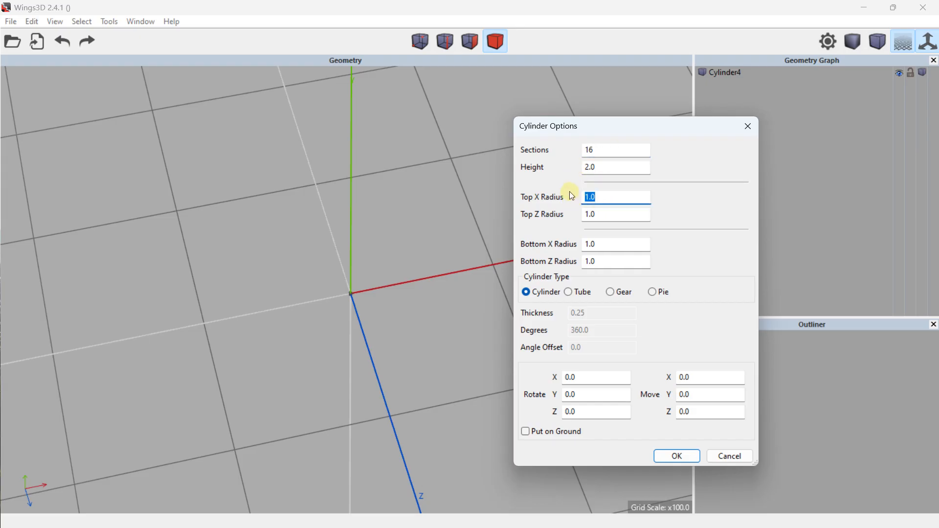
type("404040")
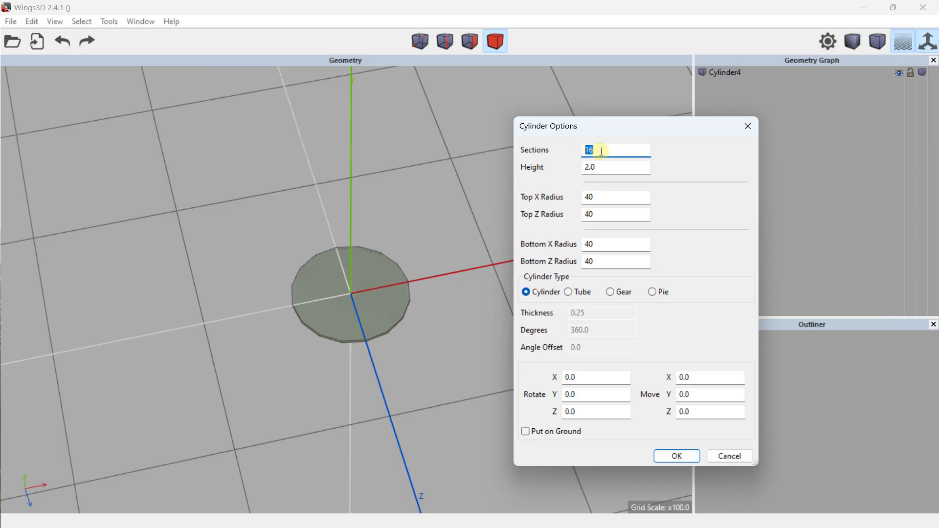
type("89")
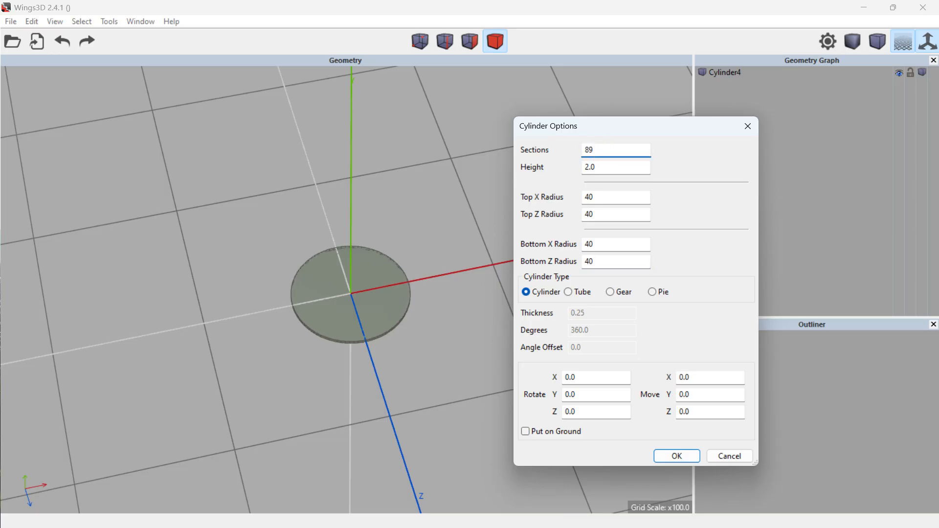
type("0")
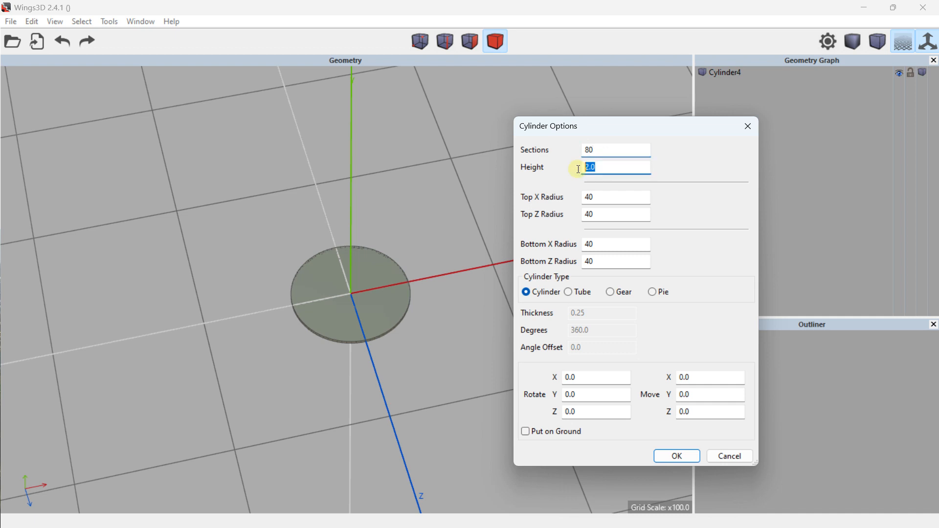
type("4")
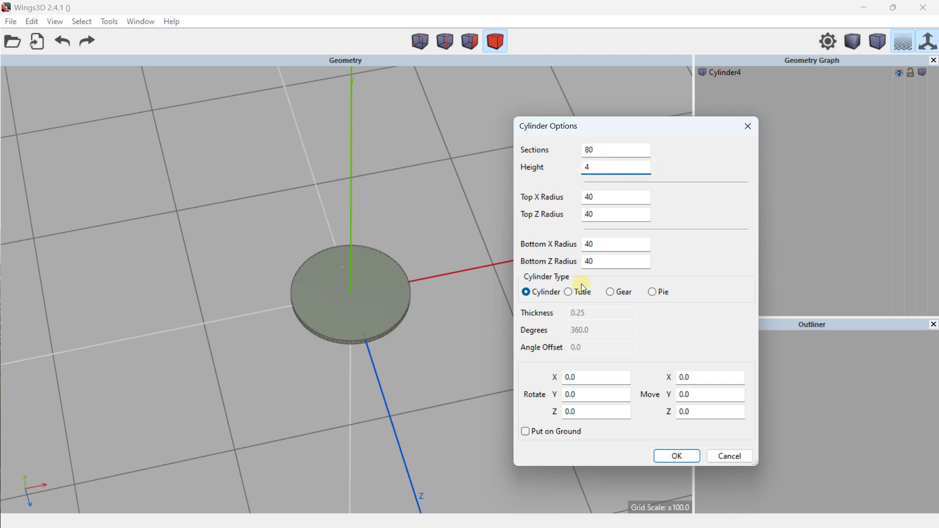
left_click(677, 457)
Step: Clear the body selection and select the cylinder's circular top and bottom faces in face selection mode
left_click(390, 295)
scroll(389, 295, "up", 3)
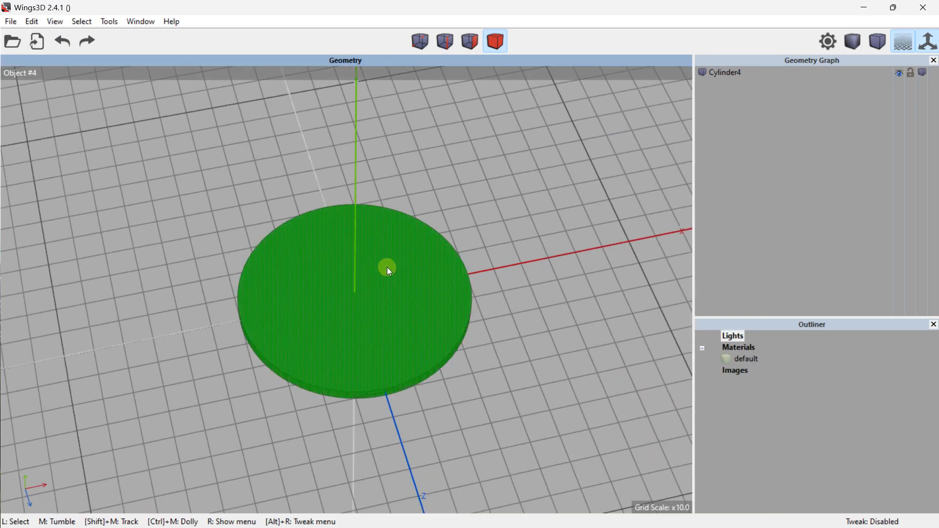
middle_click_drag(380, 234, 380, 247)
left_click(427, 186)
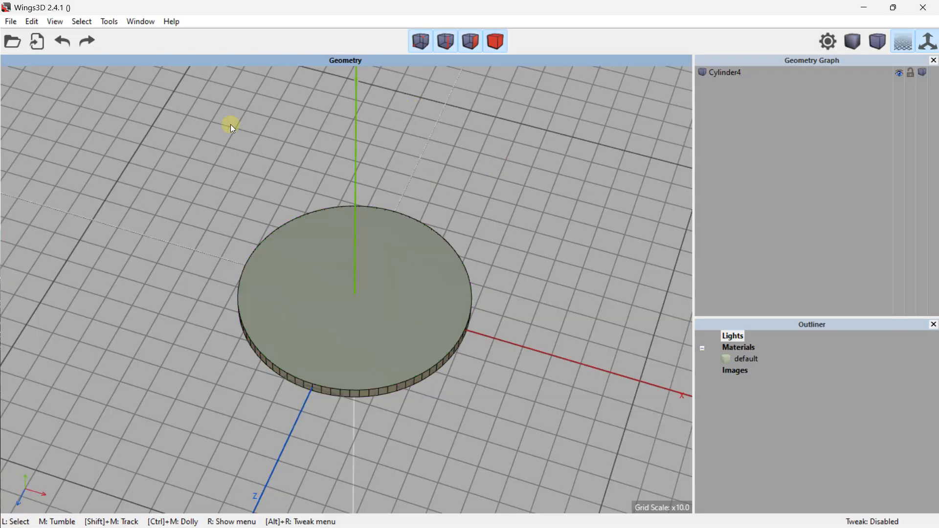
left_click(470, 42)
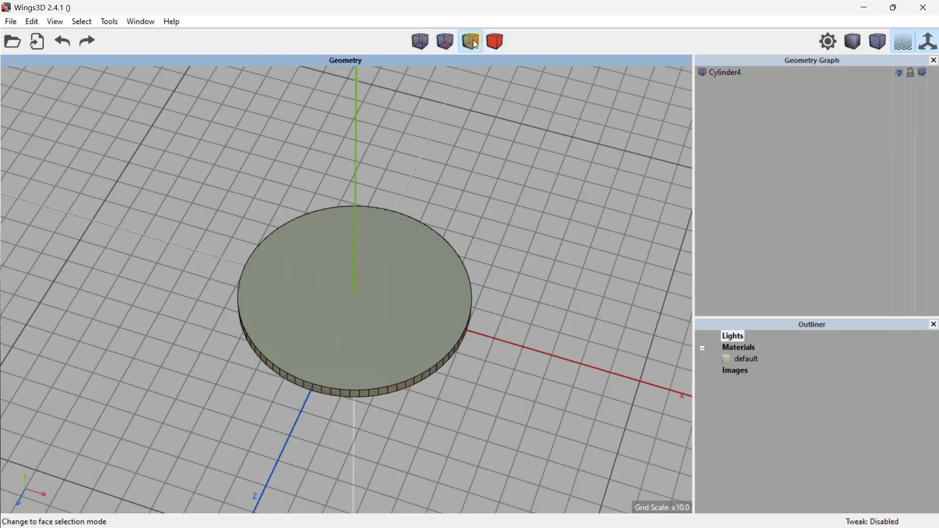
left_click(273, 262)
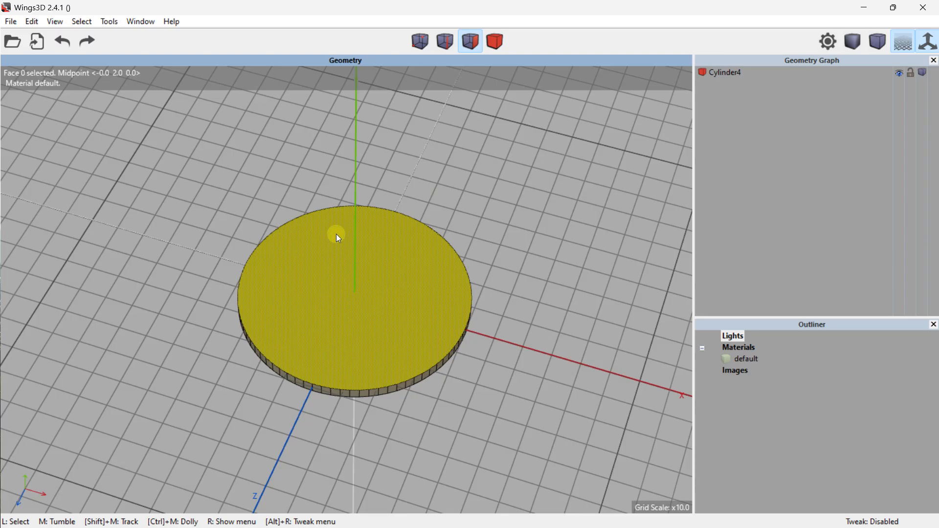
middle_click_drag(366, 269, 395, 238)
left_click(353, 265)
Step: Inset the selected top and bottom faces of the disc by 60%
right_click(403, 256)
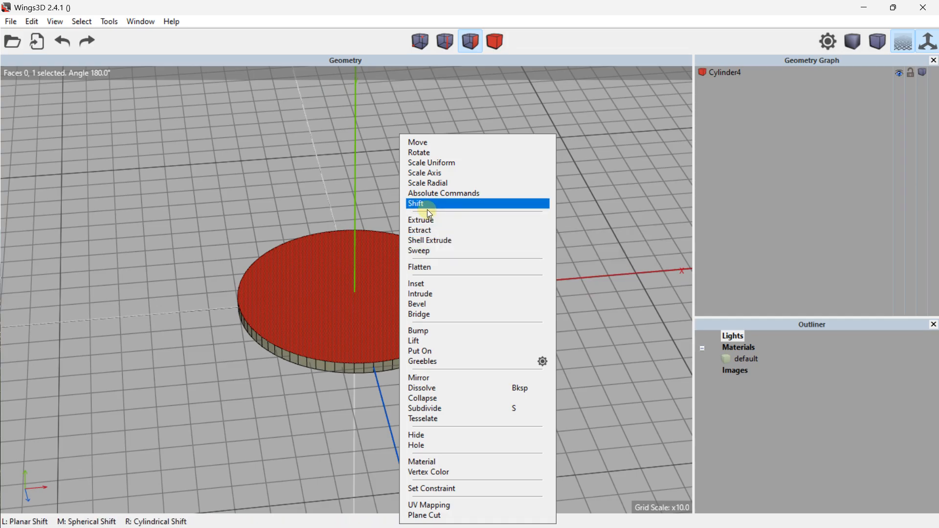
left_click(443, 284)
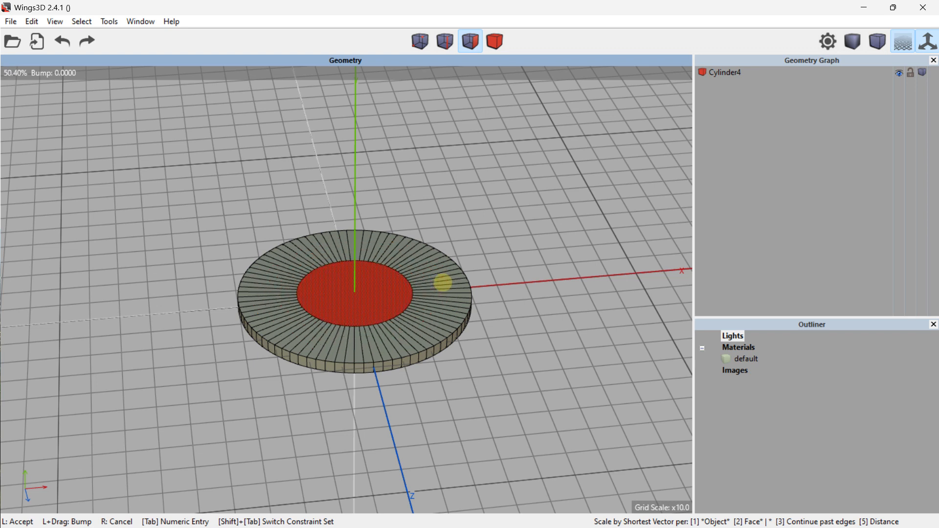
key("Tab")
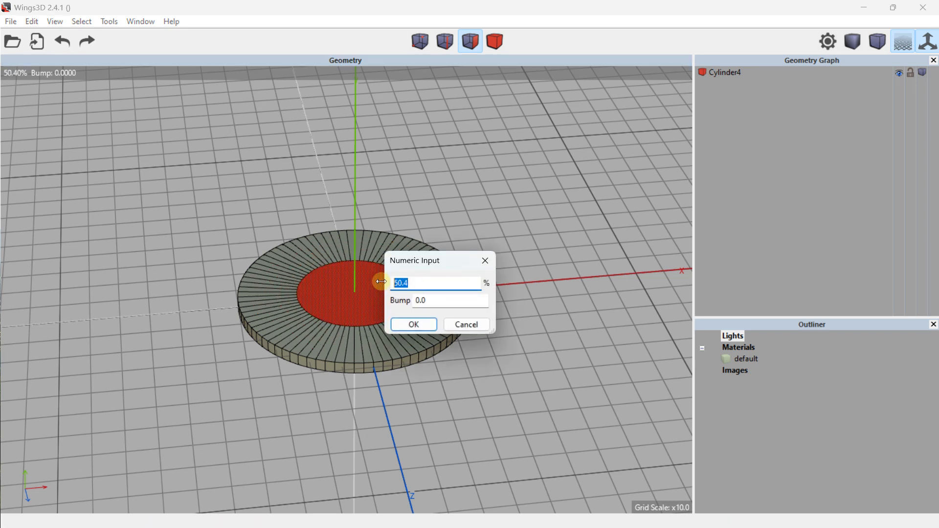
type("60")
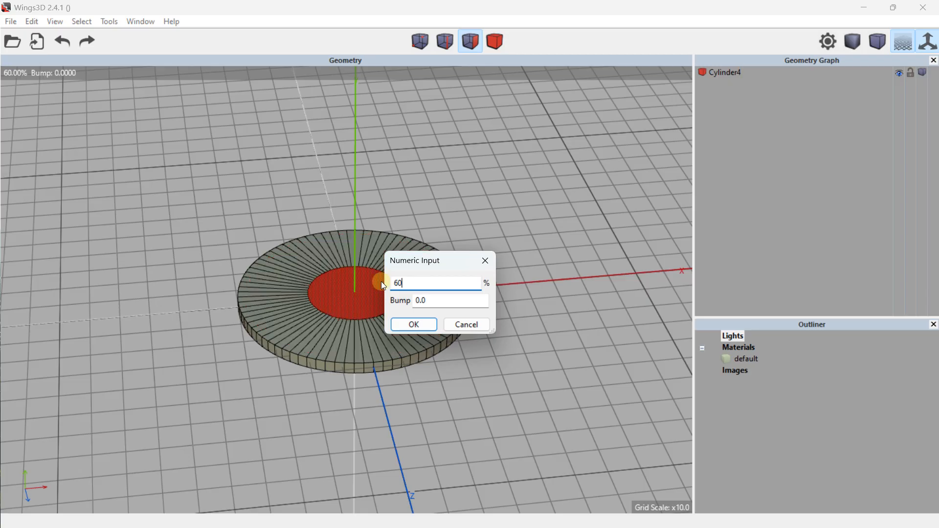
left_click(416, 325)
middle_click_drag(414, 323, 413, 320)
Step: Extrude the two inset circular faces outward along their normals by 20 to form hubs
right_click(376, 297)
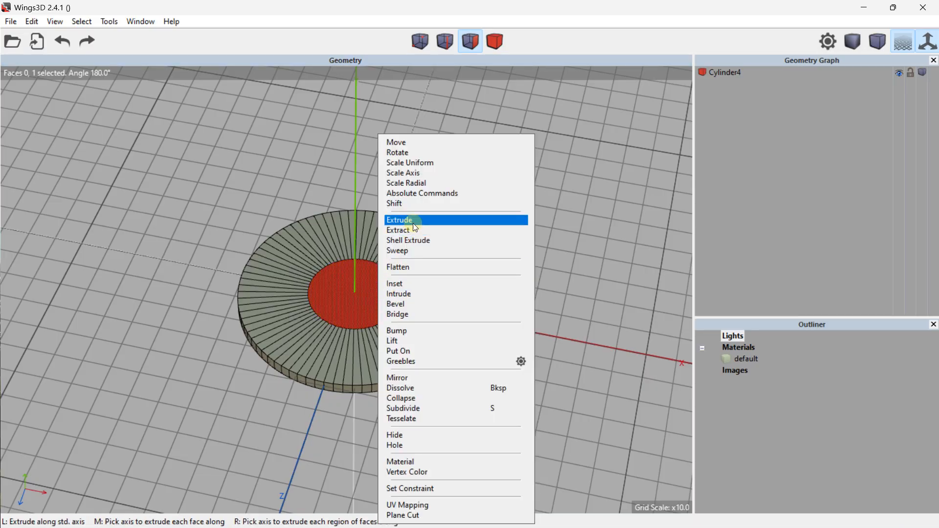
left_click(413, 223)
left_click(430, 229)
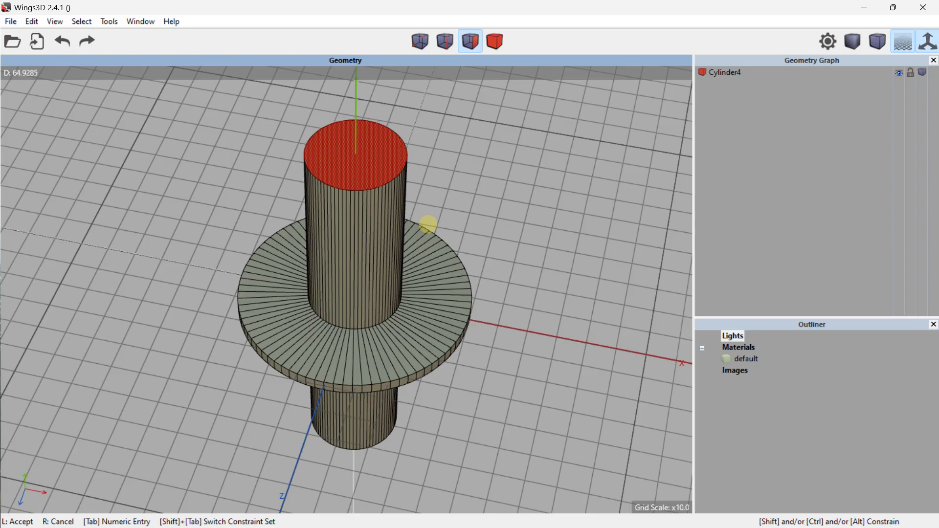
key("Tab")
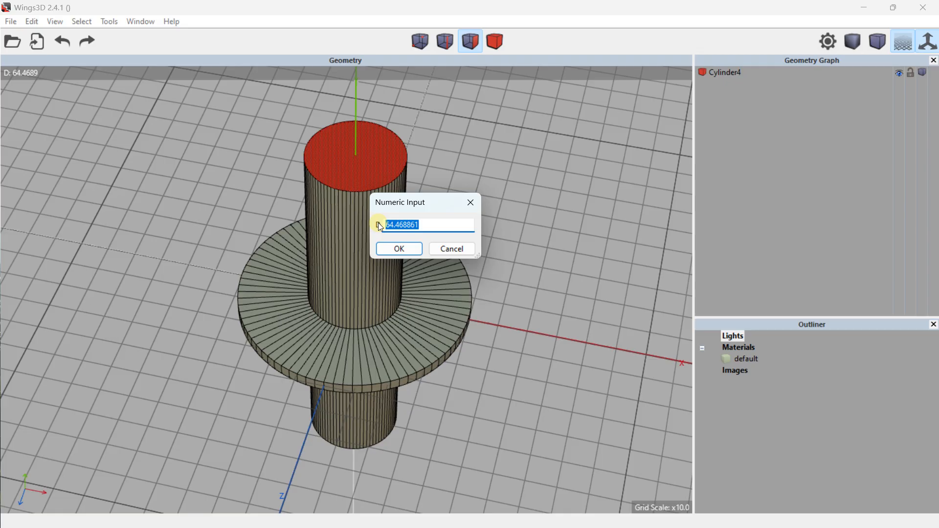
type("20")
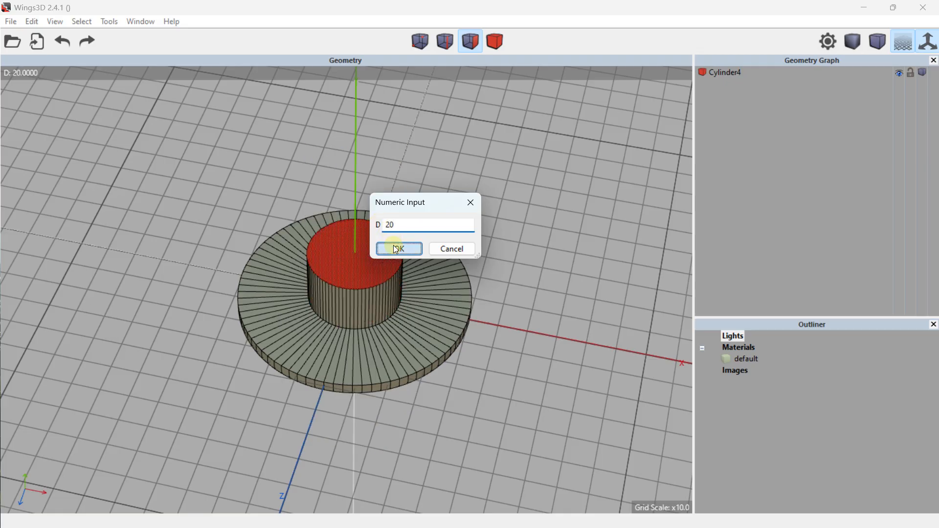
left_click(397, 250)
middle_click_drag(390, 257, 389, 257)
scroll(383, 257, "up", 1)
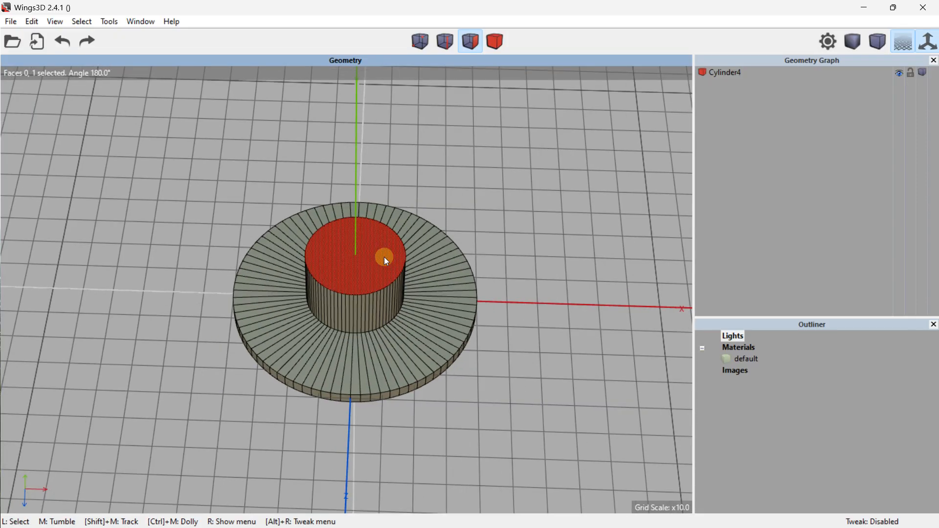
Step: Inset the end faces of both hubs by 40%
right_click(388, 248)
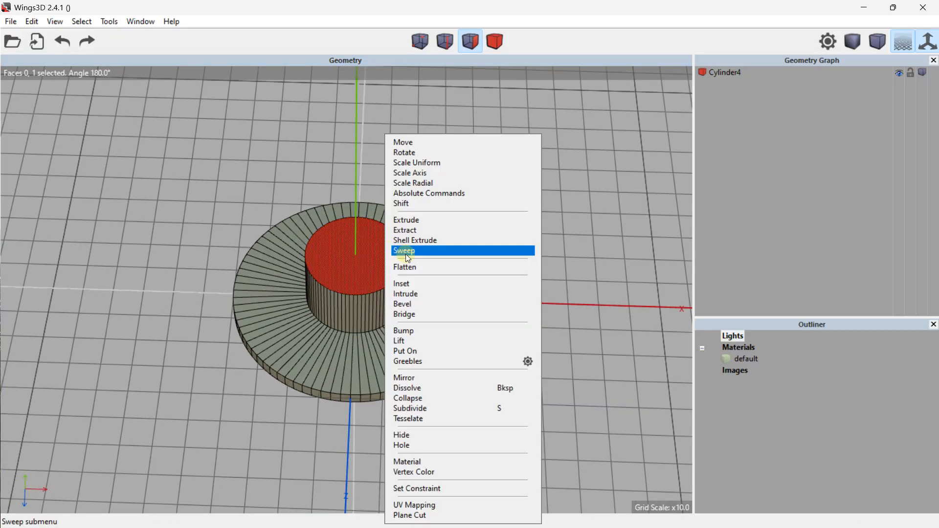
left_click(416, 283)
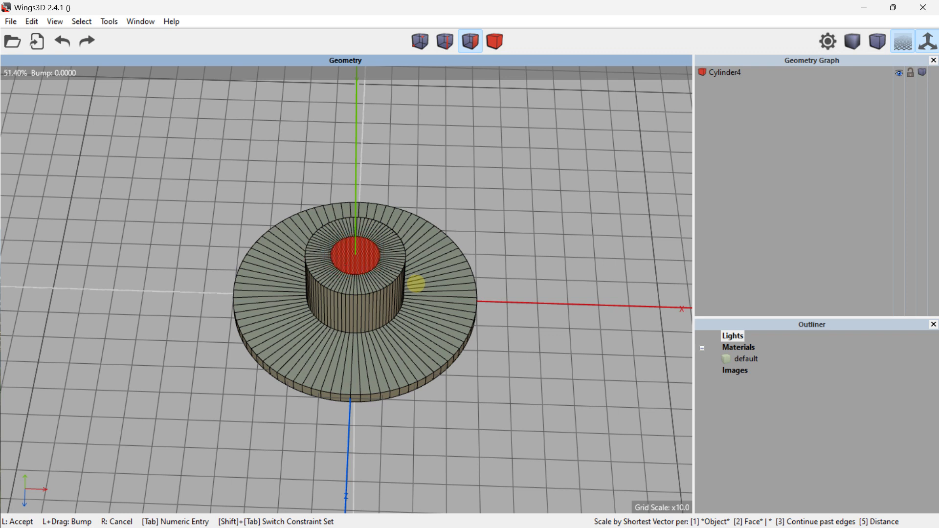
key("Tab")
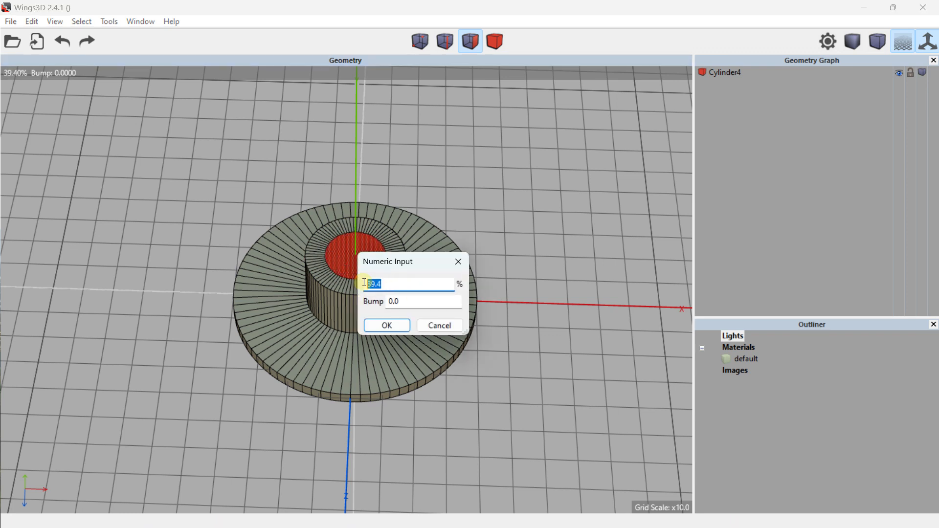
type("40")
left_click(388, 325)
middle_click_drag(390, 308, 422, 264)
Step: Clear the selection and reselect the inner circular faces on the ends of both hubs
left_click(518, 237)
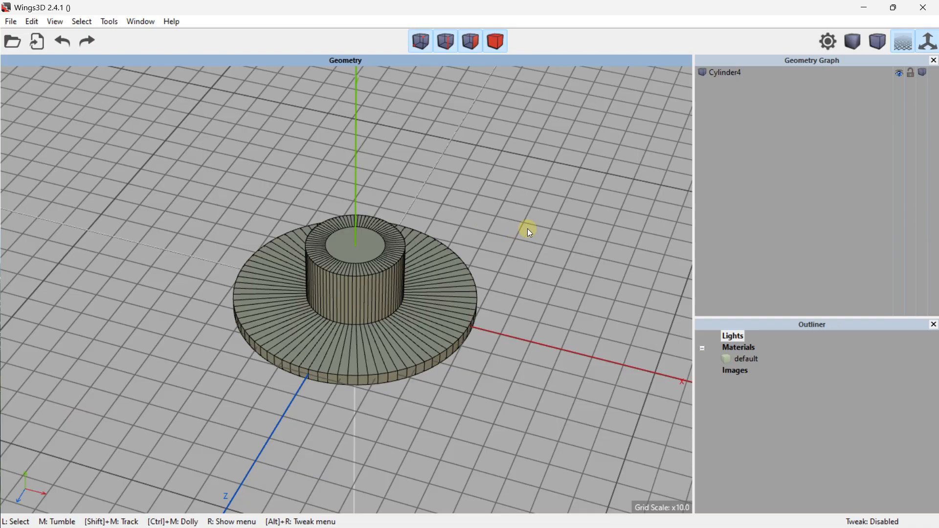
middle_click_drag(592, 214, 588, 244)
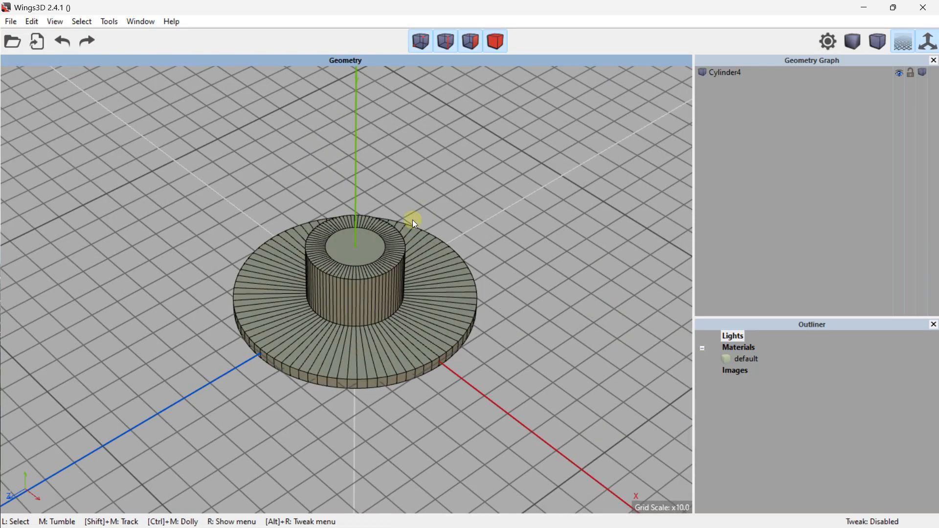
left_click(365, 258)
middle_click_drag(409, 319, 401, 313)
left_click(352, 354)
middle_click_drag(351, 354, 407, 231)
scroll(362, 244, "down", 3)
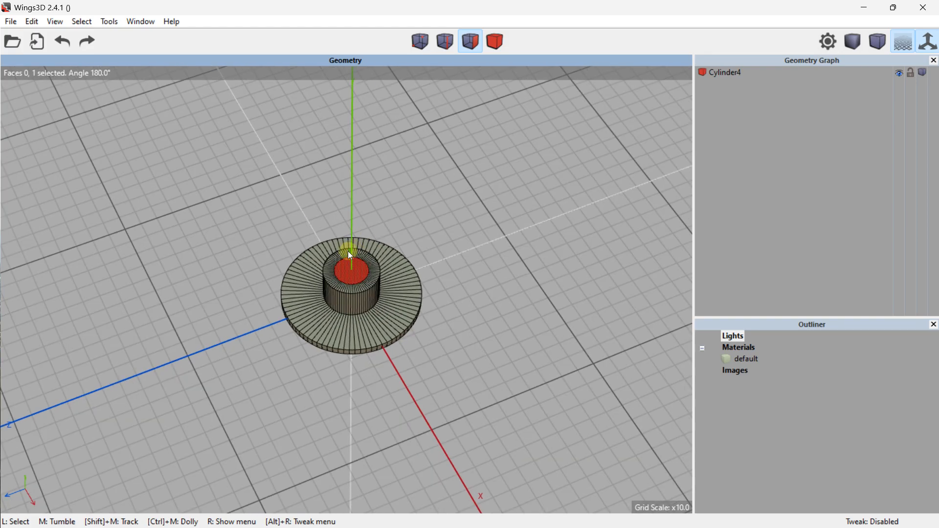
Step: Extrude the two inner hub faces outward along their normals by 80 to form long shafts
right_click(362, 266)
left_click(383, 220)
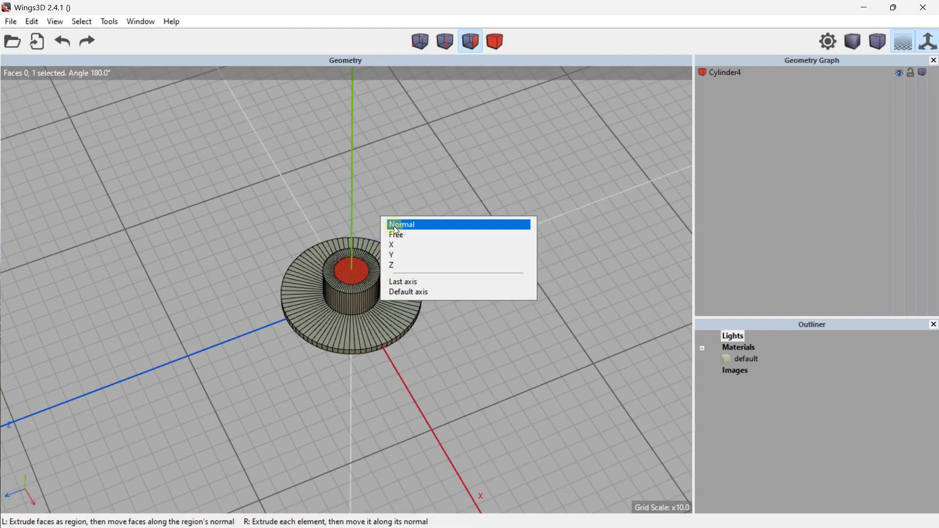
left_click(392, 225)
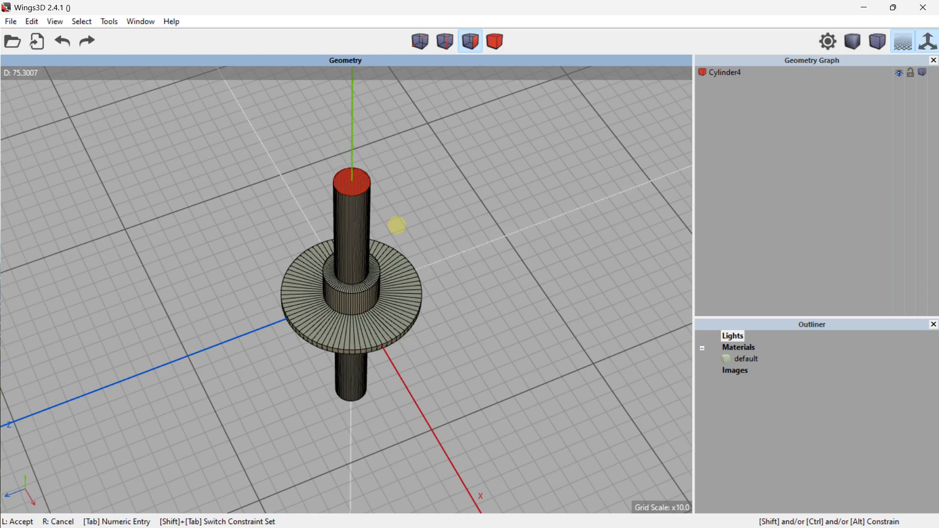
key("Tab")
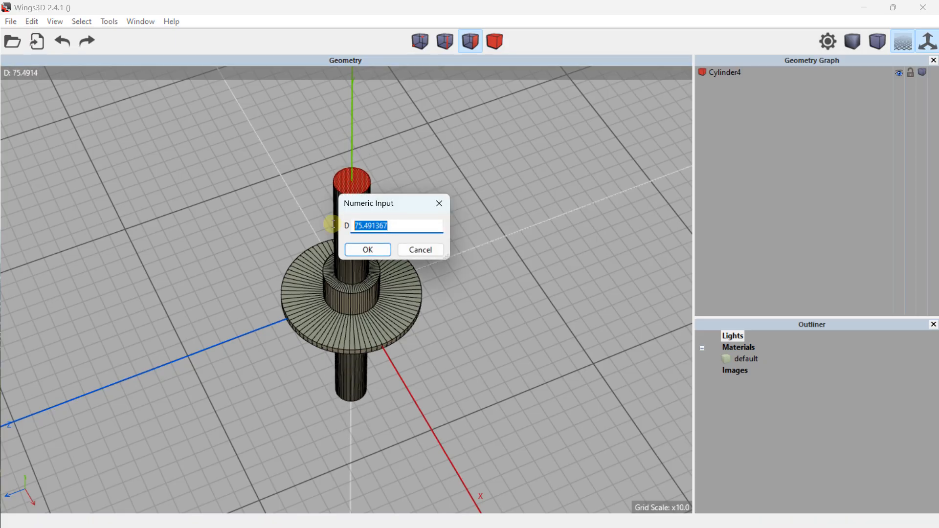
type("80")
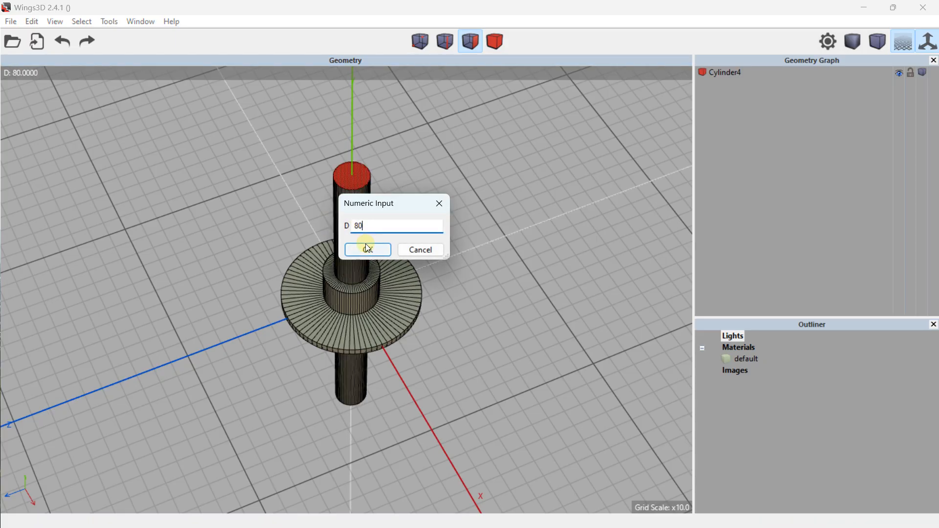
left_click(367, 249)
middle_click_drag(374, 242, 383, 224)
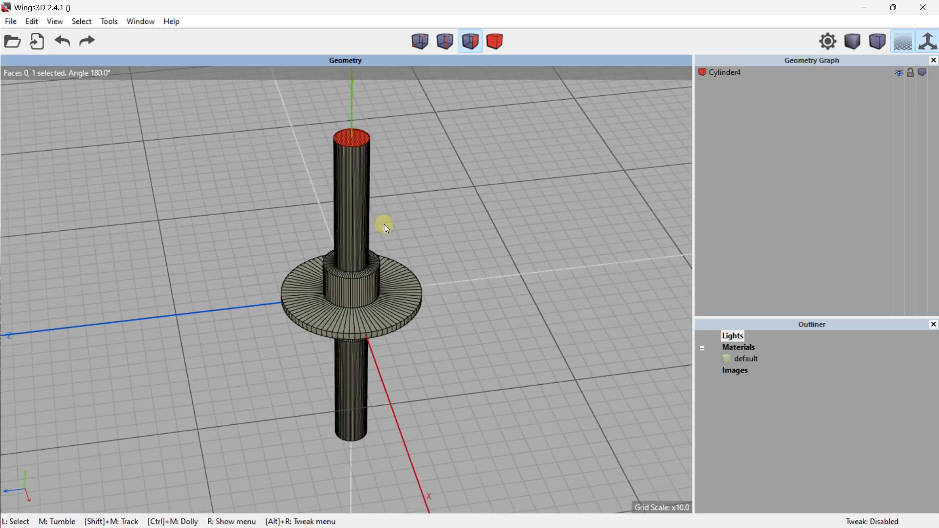
Step: Clear the selection and examine the stepped hubs and shafts from several angles, including the upper shaft's end face
left_click(351, 140)
middle_click_drag(282, 190, 282, 191)
scroll(318, 202, "up", 5)
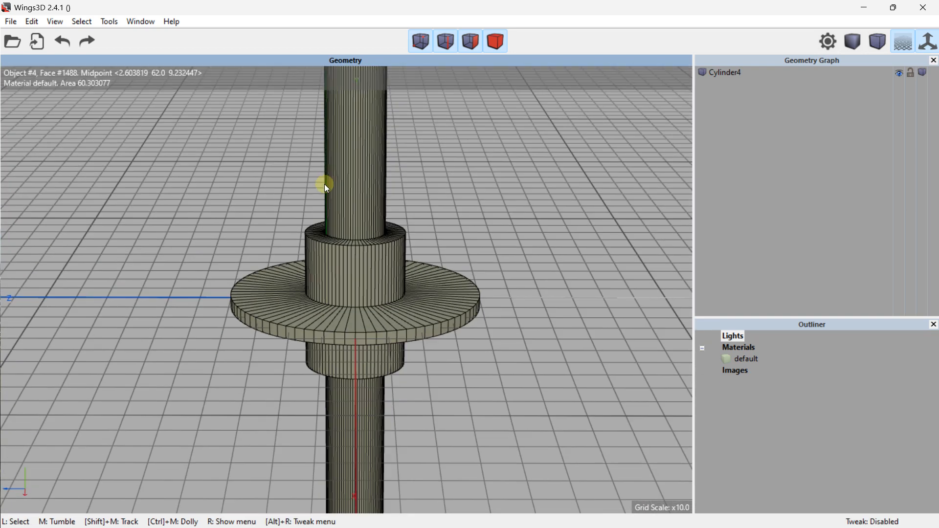
scroll(325, 181, "down", 6)
middle_click_drag(361, 169, 352, 147)
scroll(352, 146, "up", 3)
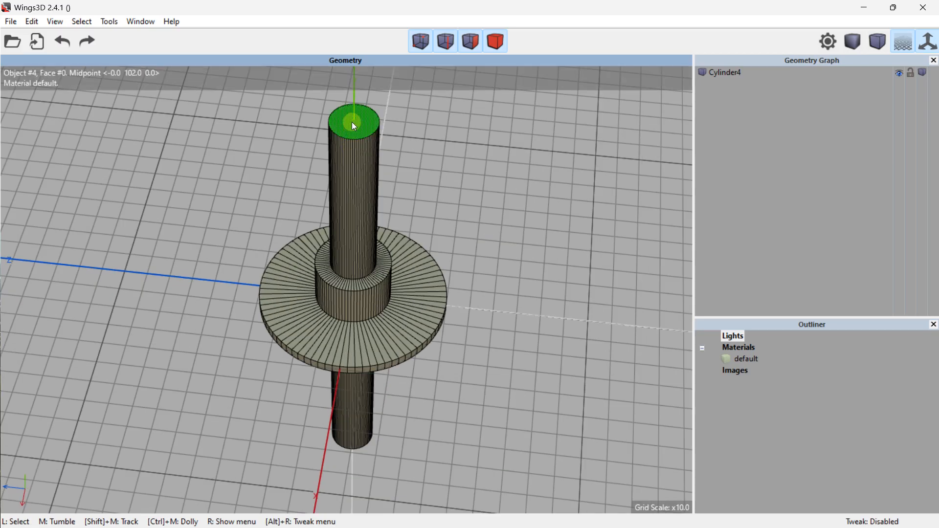
middle_click_drag(353, 110, 333, 114, "shift")
key("Caps_Lock")
scroll(343, 137, "up", 4)
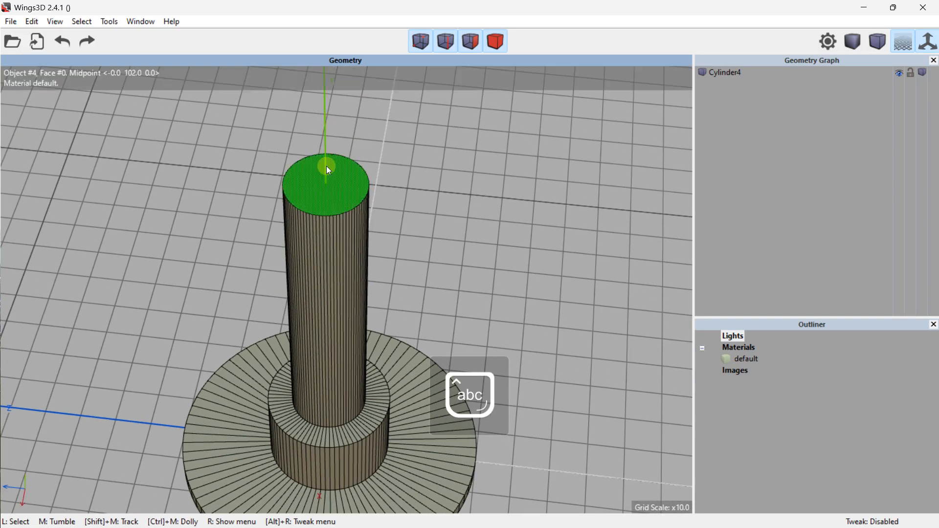
Step: Select the upper shaft's end face and inset it freehand to a small central circle
left_click(339, 179)
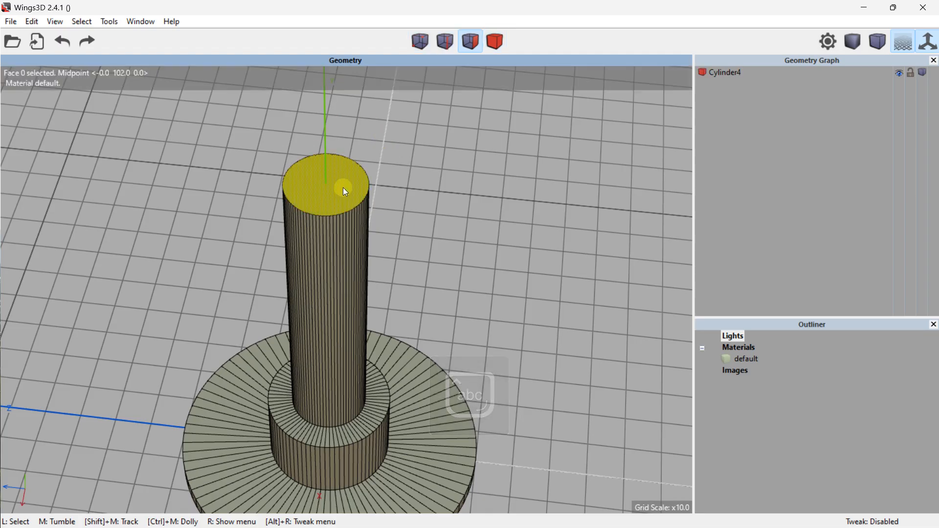
right_click(342, 182)
left_click(371, 282)
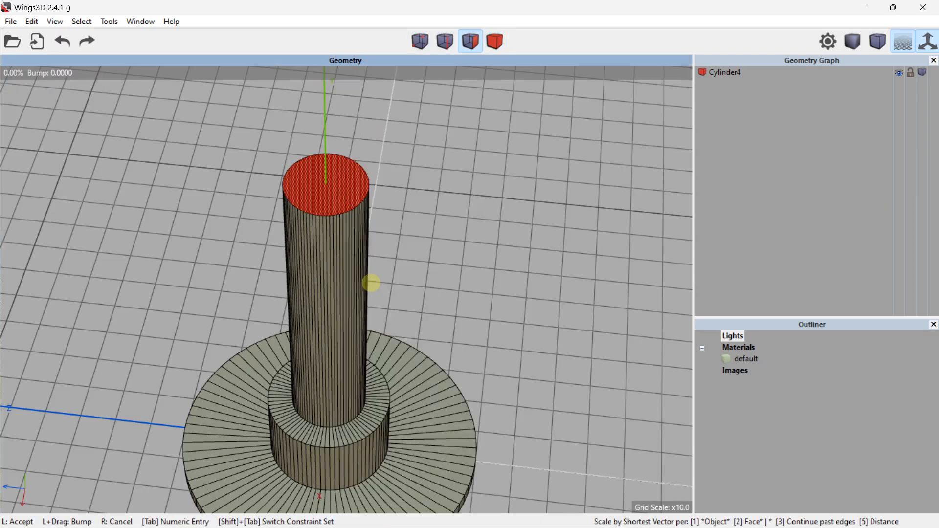
left_click(371, 283)
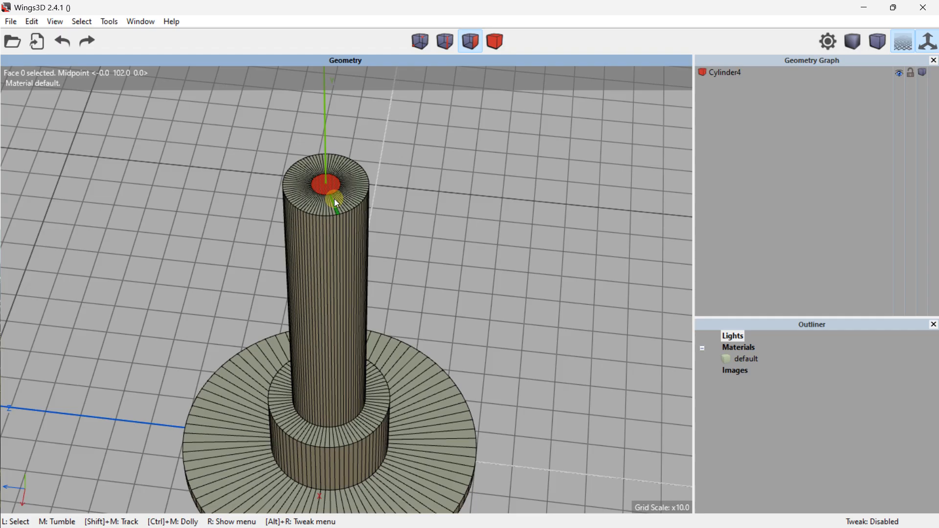
Step: Extrude the small inset face inward along its normal to form a deep central hole in the upper shaft
right_click(338, 185)
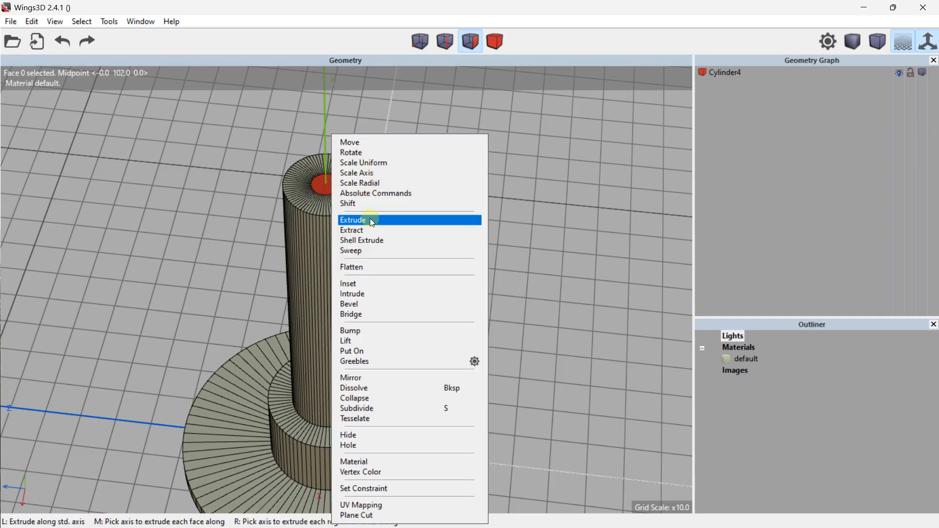
left_click(370, 220)
left_click(383, 231)
left_click(345, 200)
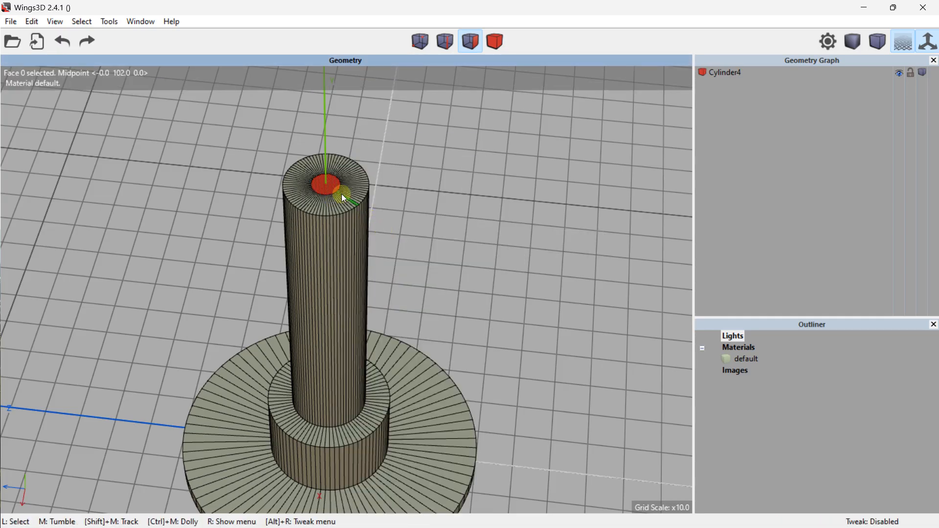
right_click(328, 181)
left_click(351, 221)
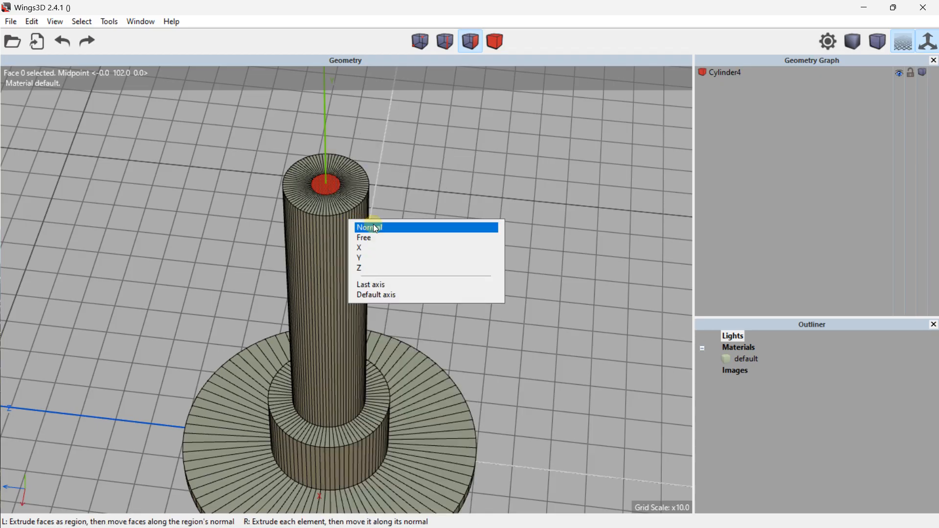
left_click(374, 224)
left_click(377, 235)
middle_click_drag(378, 237, 394, 244)
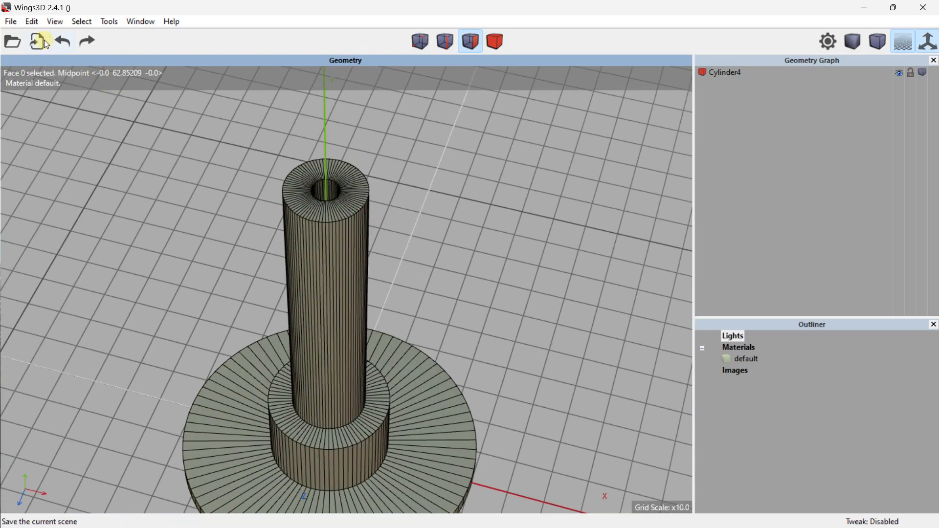
Step: Undo the hole extrusion, check the lower shaft's end face, and undo the inset on the upper end face
left_click(64, 40)
left_click(228, 165)
middle_click_drag(250, 187, 310, 300)
middle_click_drag(360, 354, 357, 360)
left_click(330, 321)
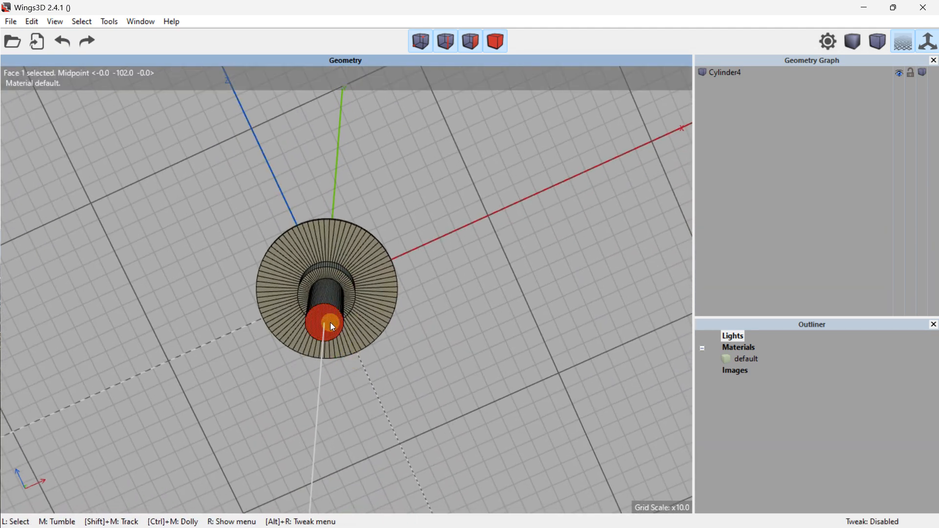
middle_click_drag(330, 322, 336, 316)
scroll(333, 314, "down", 2)
scroll(341, 201, "up", 6)
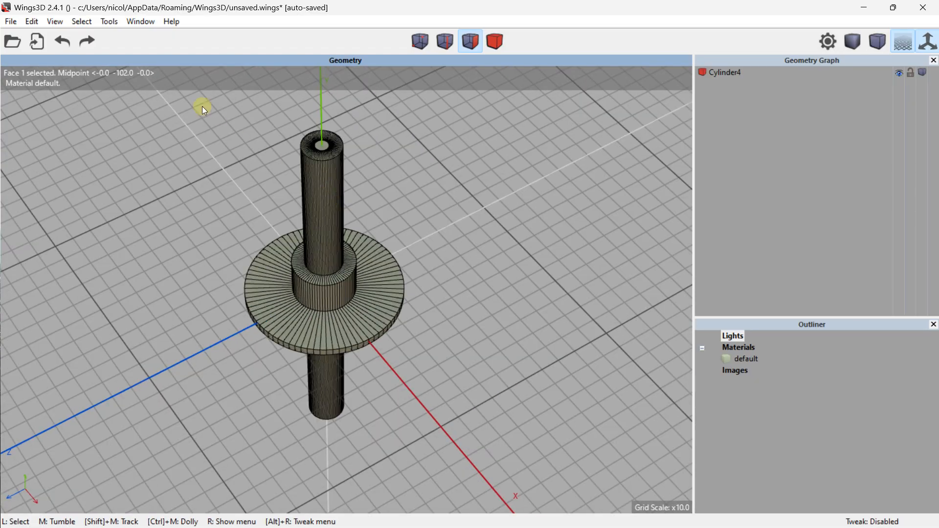
left_click(68, 44)
left_click(68, 44)
left_click(69, 44)
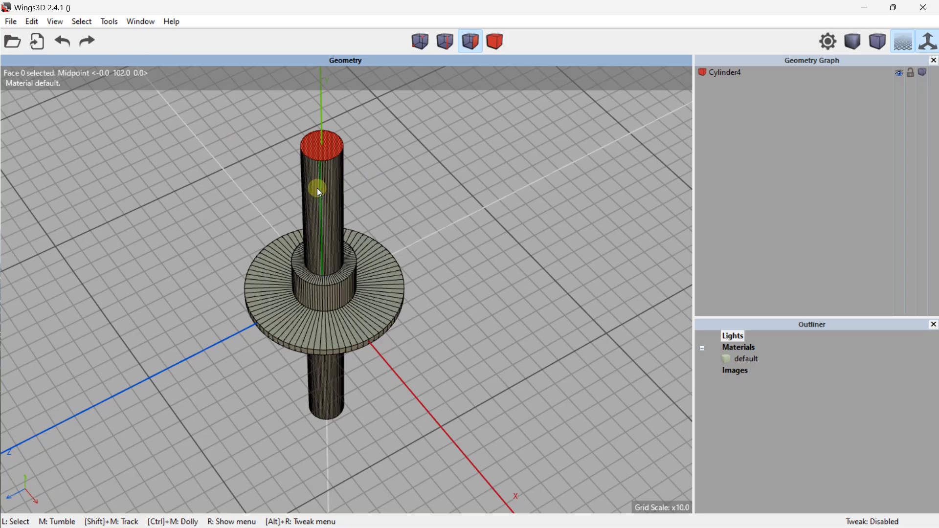
Step: Clear the selection and turn off the display of edges and backfaces
left_click(219, 171)
left_click(52, 23)
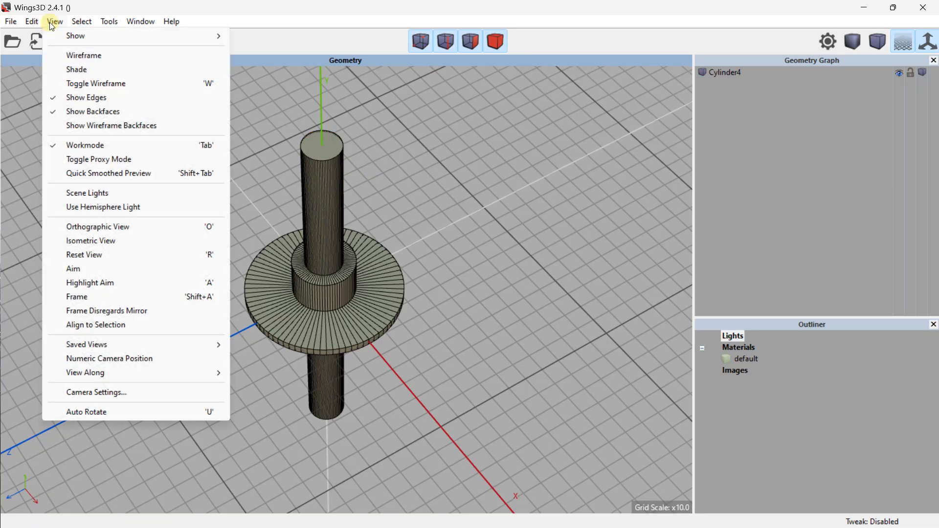
left_click(71, 98)
left_click(55, 22)
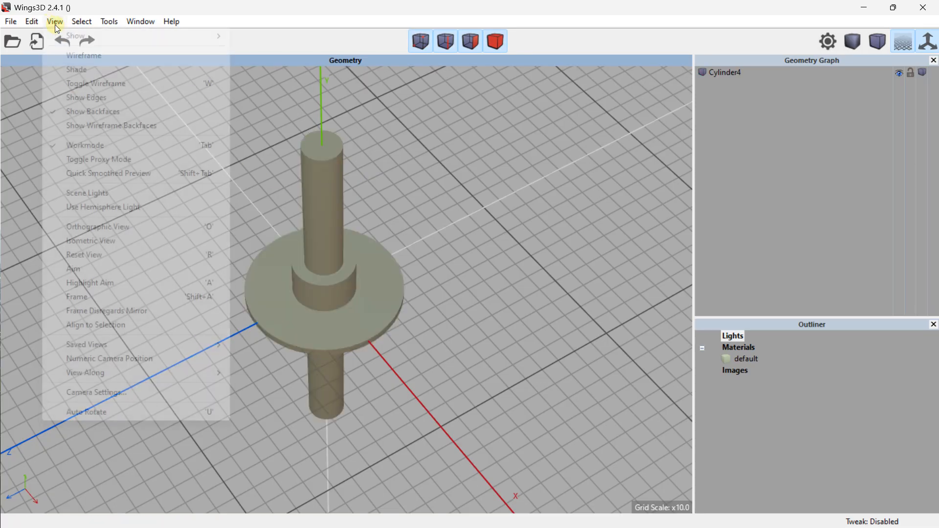
left_click(90, 111)
Step: Select the circular end faces of both the upper and lower shafts
middle_click_drag(94, 124, 282, 225)
scroll(315, 221, "down", 4)
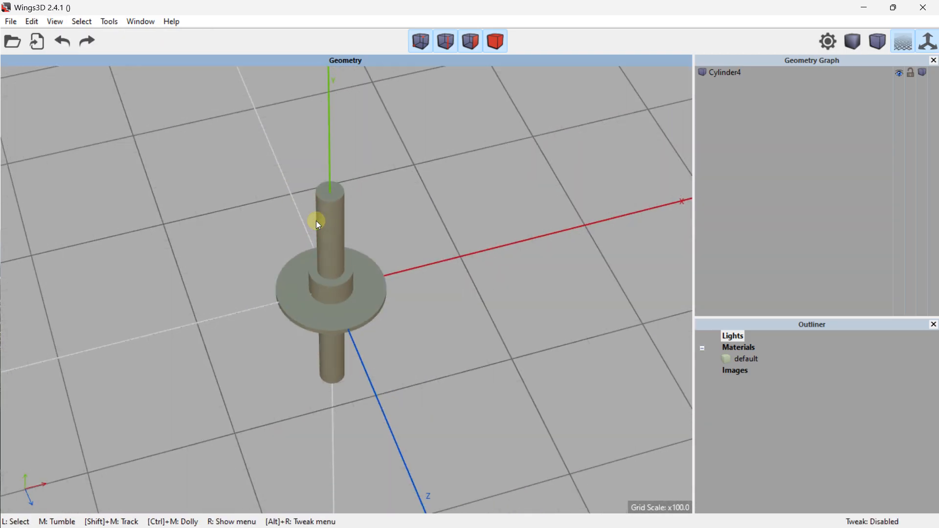
scroll(327, 222, "up", 6)
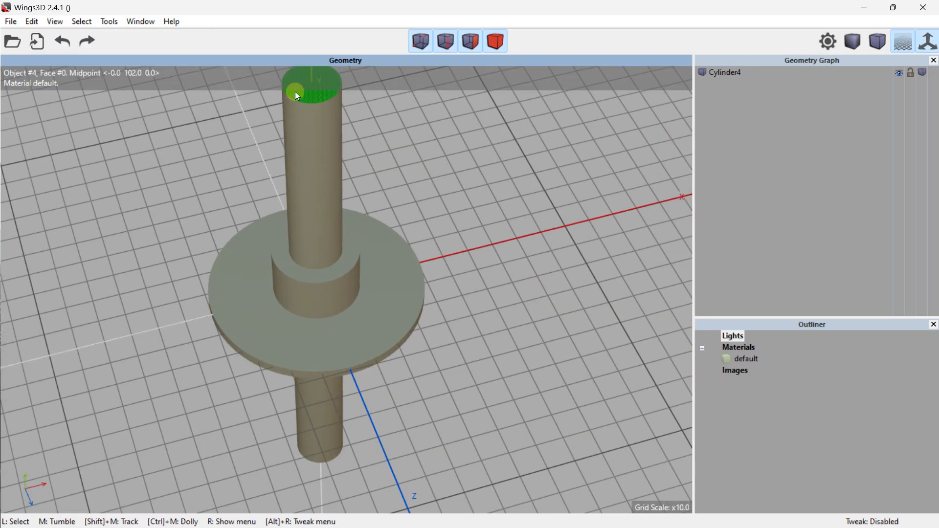
mouse_move(323, 147)
middle_mouse_down()
mouse_move(365, 260)
mouse_move(336, 395)
mouse_move(359, 228)
mouse_move(325, 133)
middle_mouse_up()
left_click(323, 172)
left_click(335, 395)
scroll(334, 101, "up", 3)
middle_click_drag(338, 87, 338, 84, "shift")
Step: Bevel the two selected shaft end faces by a distance of 2
right_click(311, 176)
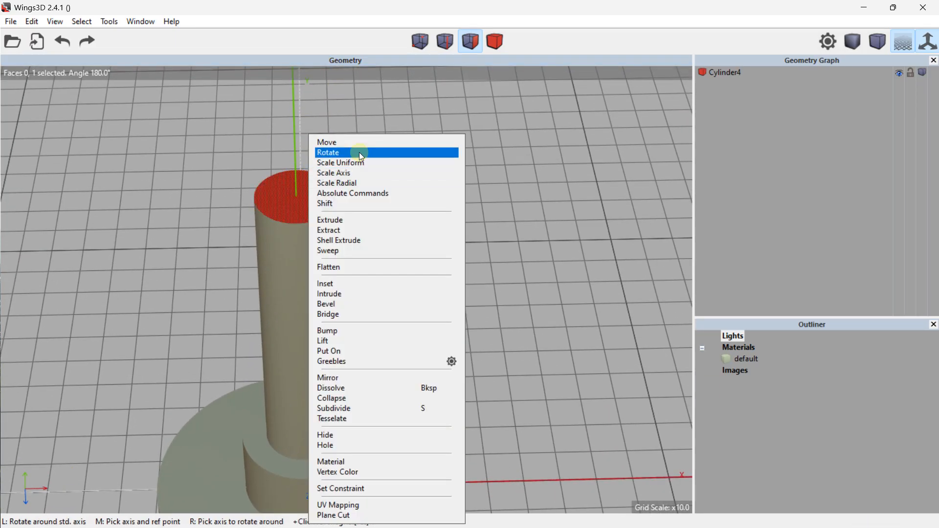
left_click(359, 305)
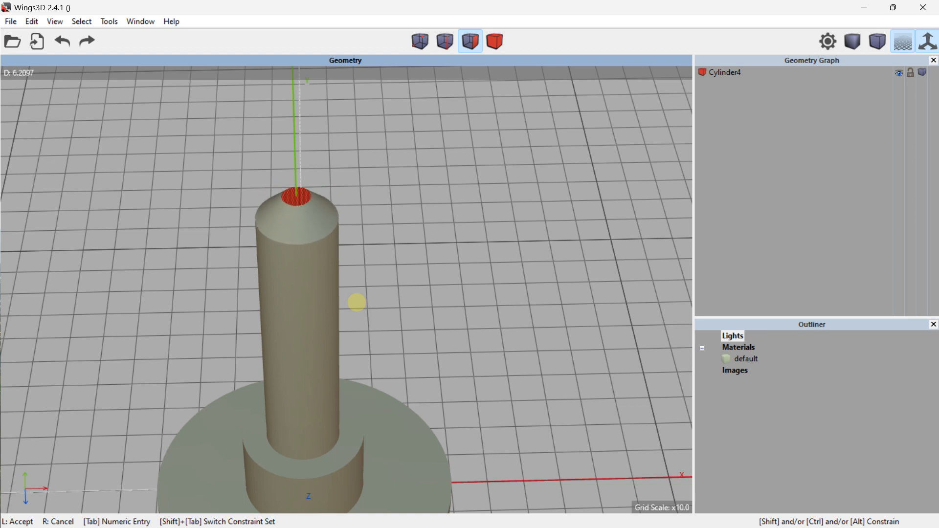
scroll(356, 303, "up", 3)
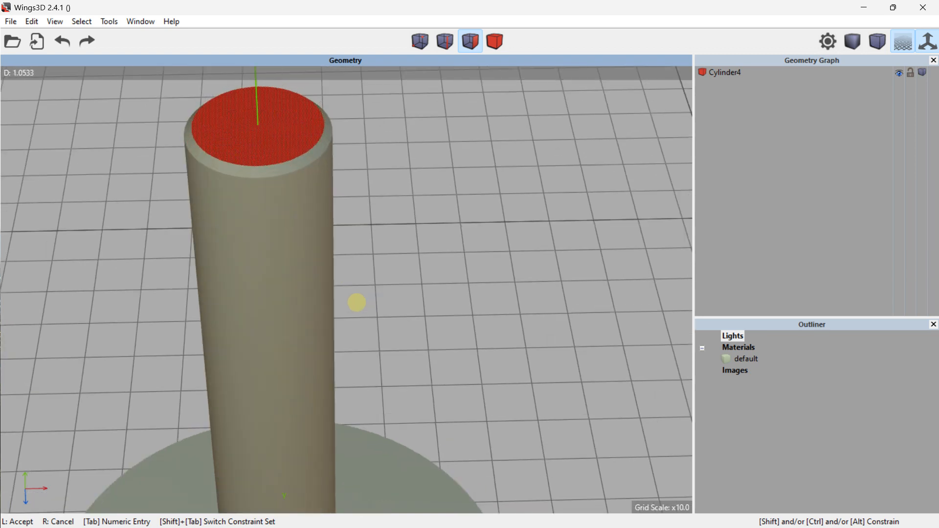
key("Caps_Lock")
key("Caps_Lock")
key("Tab")
left_click_drag(372, 304, 313, 304)
type("1e")
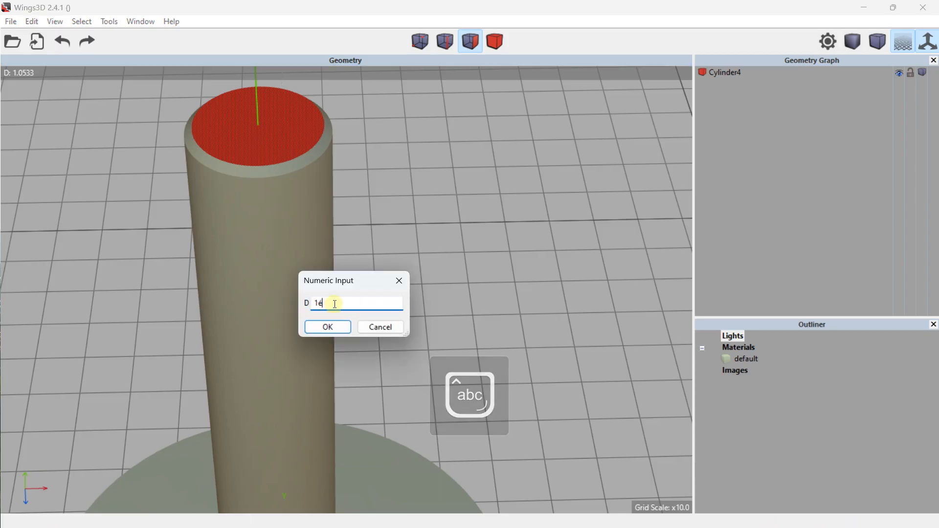
key("BackSpace")
left_click_drag(330, 306, 314, 303)
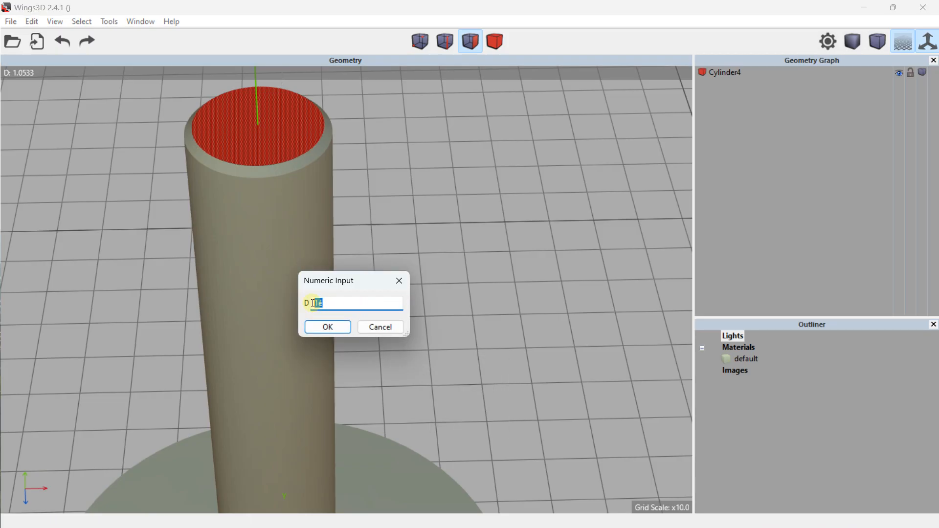
key("Caps_Lock")
type("1")
left_click_drag(326, 303, 314, 303)
type("2")
left_click(325, 328)
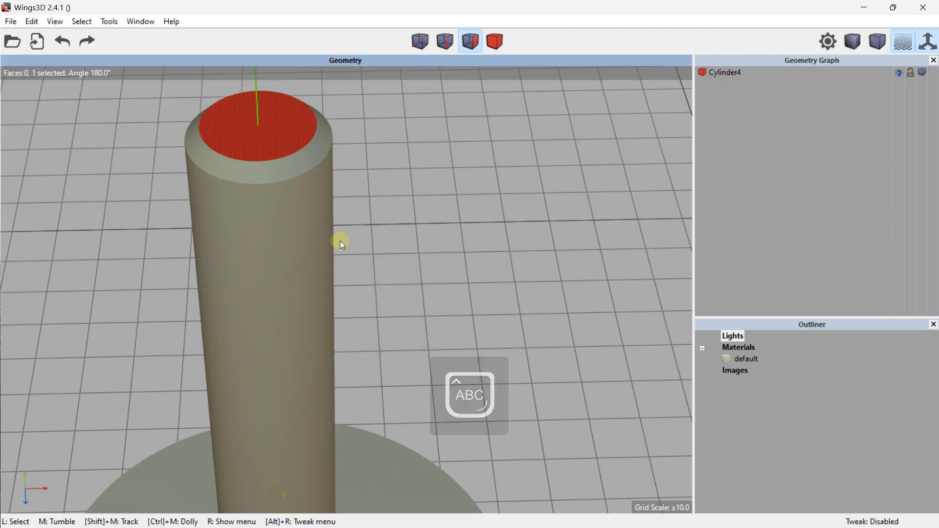
Step: Try to hollow both shafts by extruding the beveled end faces inward along their normals, and undo it
scroll(343, 243, "down", 5)
middle_click_drag(337, 251, 330, 273)
scroll(331, 205, "up", 5)
middle_click_drag(331, 202, 345, 194)
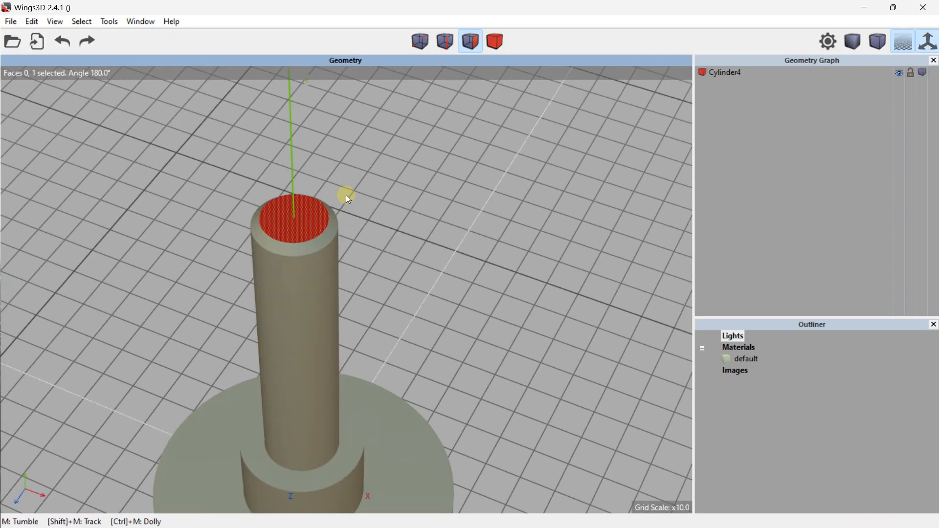
right_click(307, 204)
left_click(335, 220)
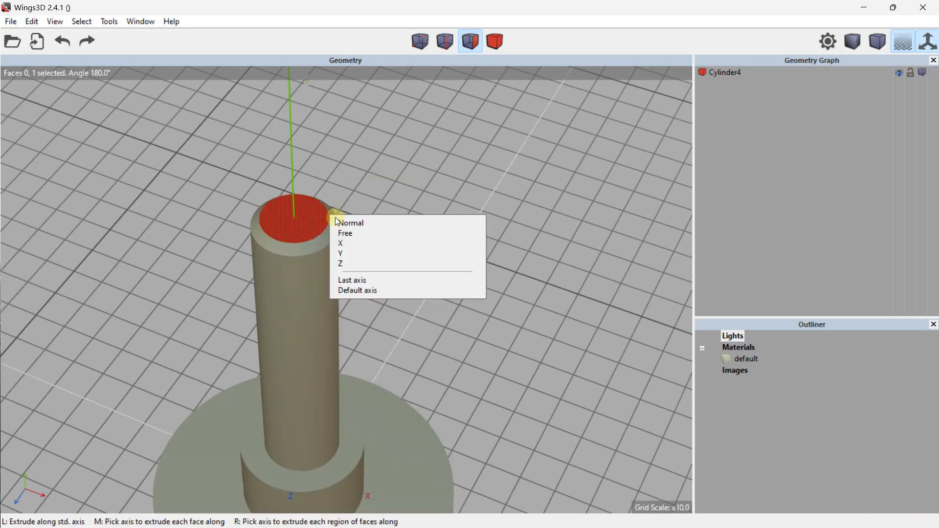
left_click(349, 222)
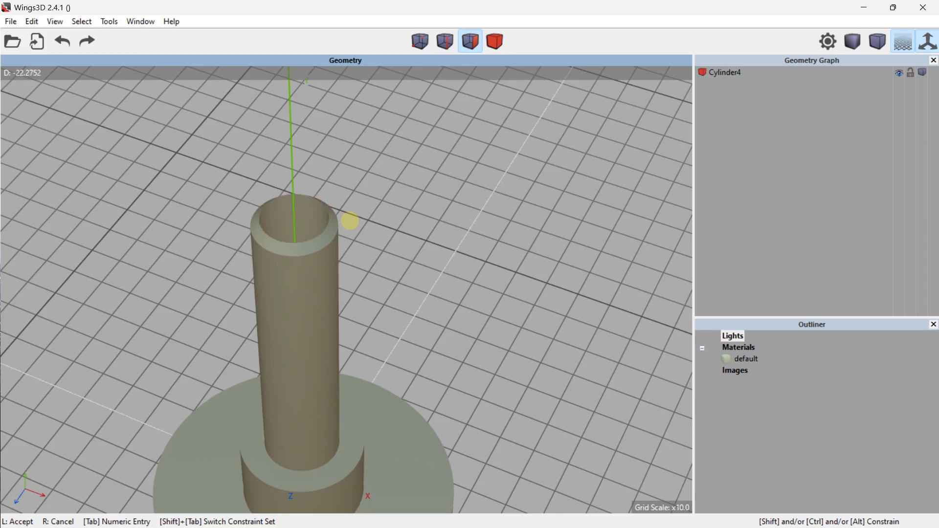
left_click(349, 221)
scroll(413, 331, "down", 5)
middle_click_drag(413, 332, 371, 279)
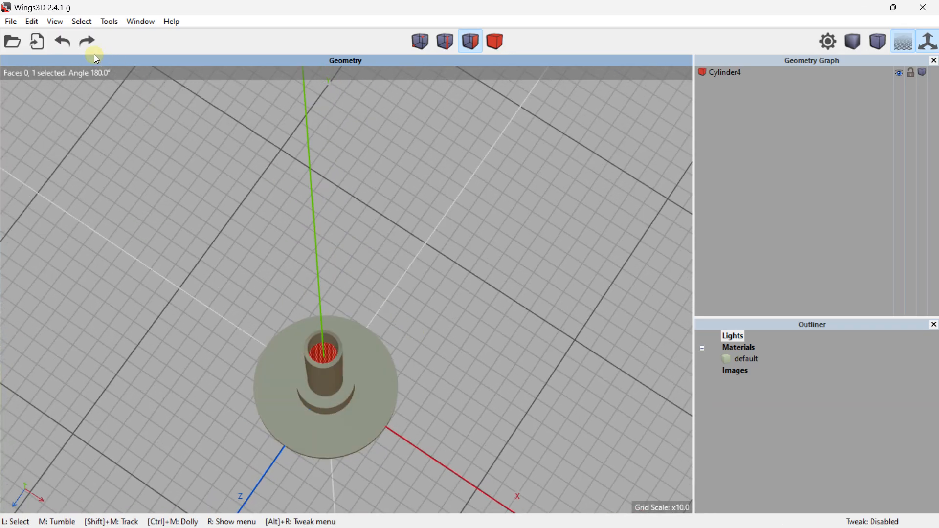
left_click(89, 40)
left_click(65, 41)
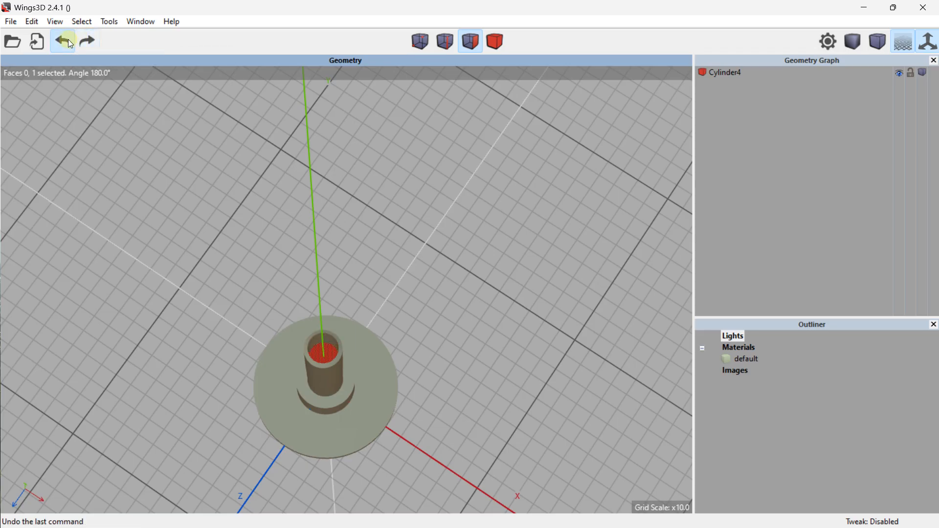
Step: Extrude both beveled end faces outward along their normals by 20
middle_click_drag(323, 262, 326, 264)
scroll(327, 264, "down", 4)
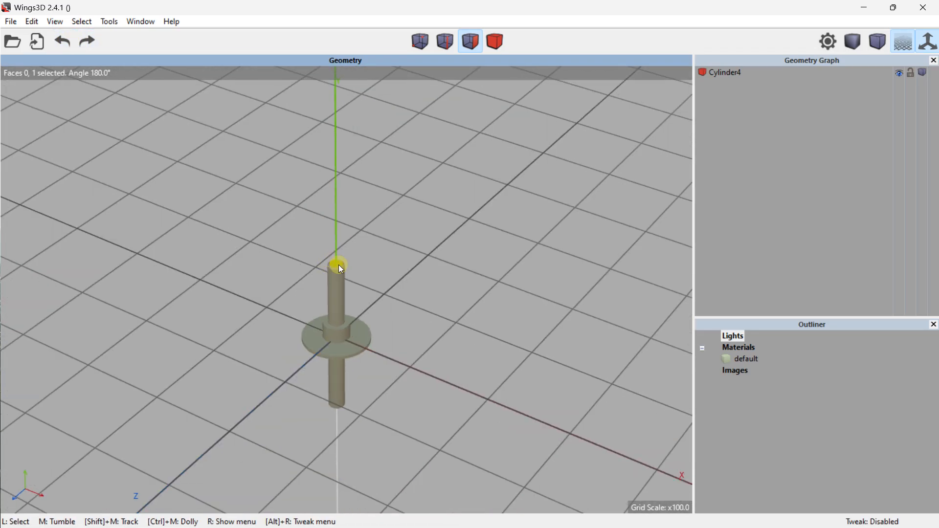
right_click(340, 268)
left_click(371, 224)
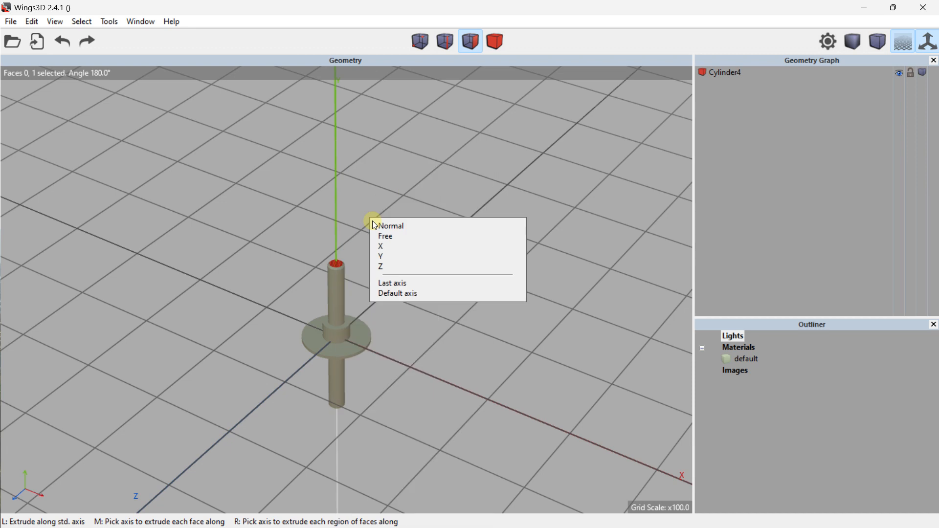
left_click(389, 226)
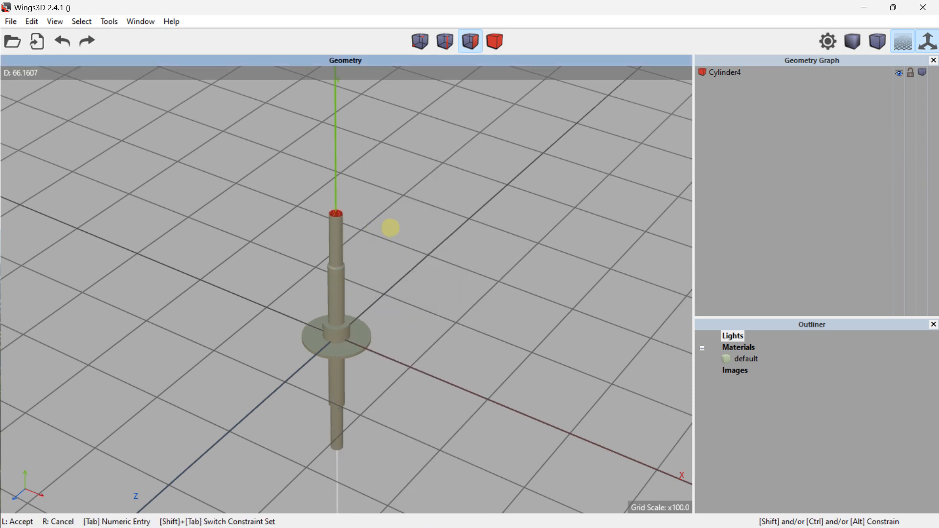
key("Tab")
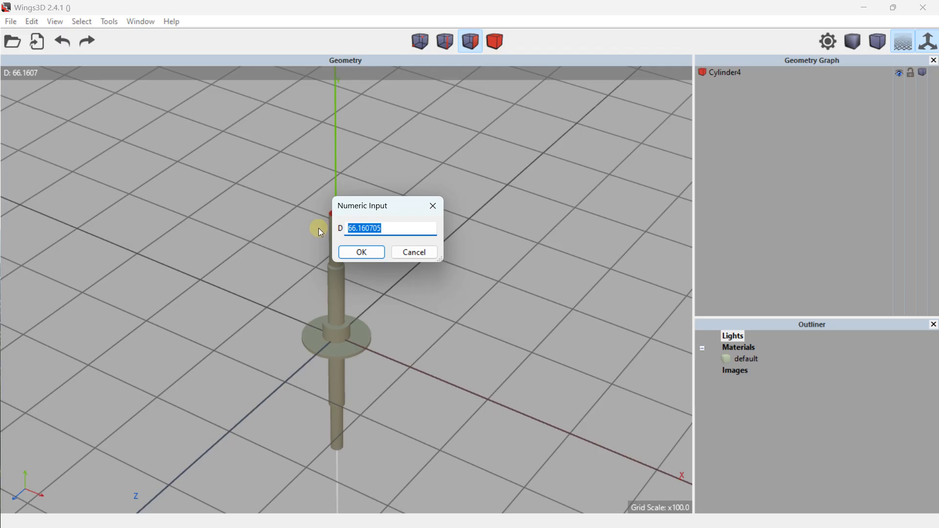
type("20")
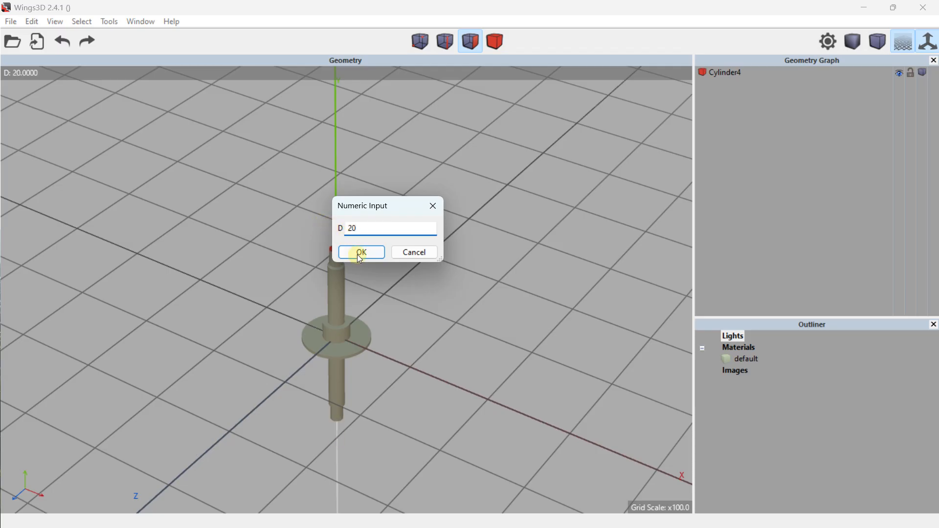
left_click(365, 253)
Step: Clear the selection and examine the finished stepped shaft from several angles and distances
scroll(339, 227, "up", 5)
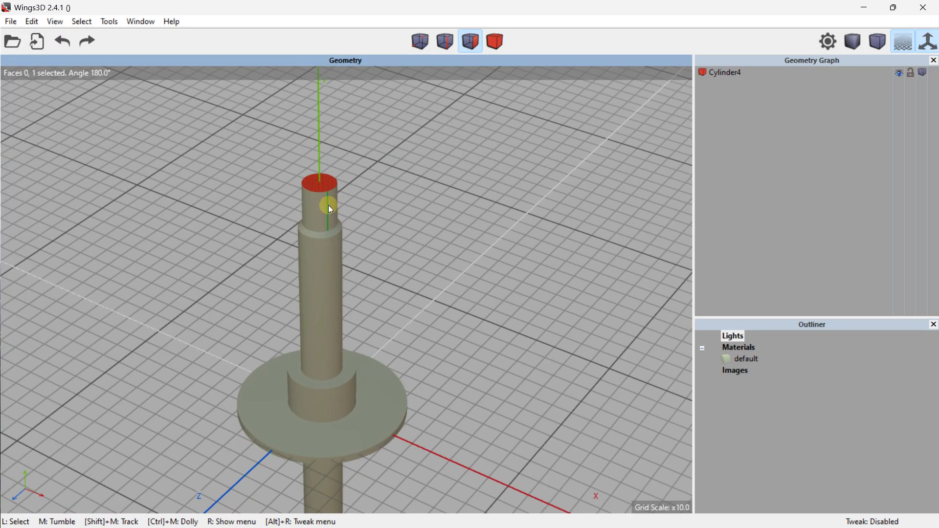
left_click(359, 227)
scroll(363, 231, "down", 5)
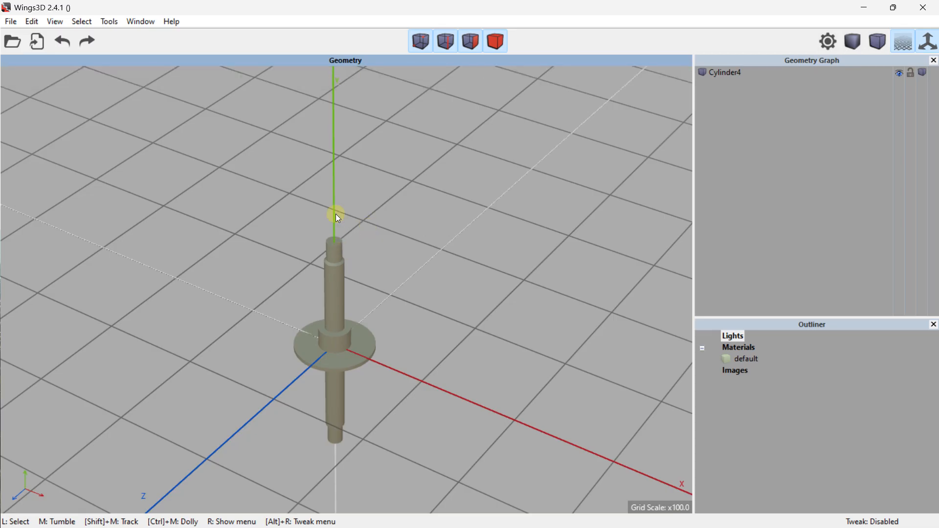
middle_click_drag(367, 263, 356, 302)
scroll(345, 291, "up", 4)
middle_click_drag(303, 277, 303, 272, "shift")
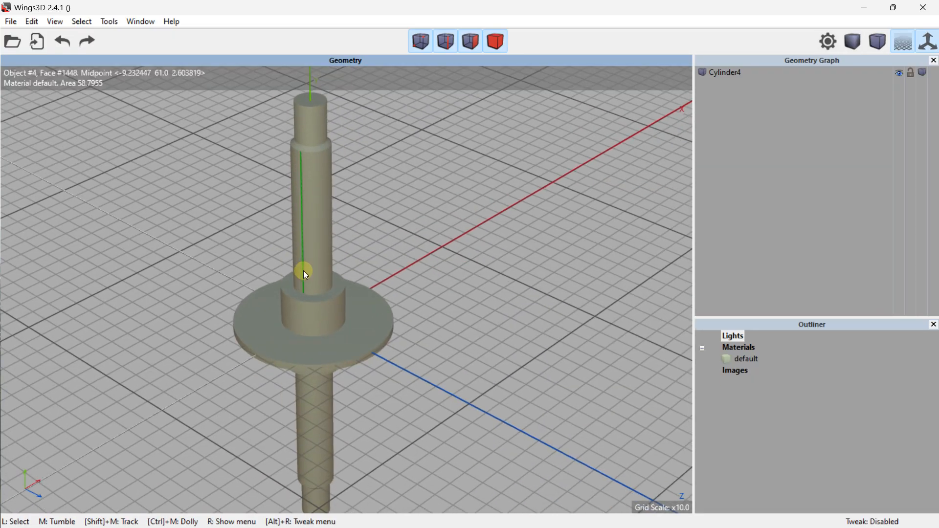
scroll(302, 272, "down", 5)
middle_click_drag(317, 312, 315, 309)
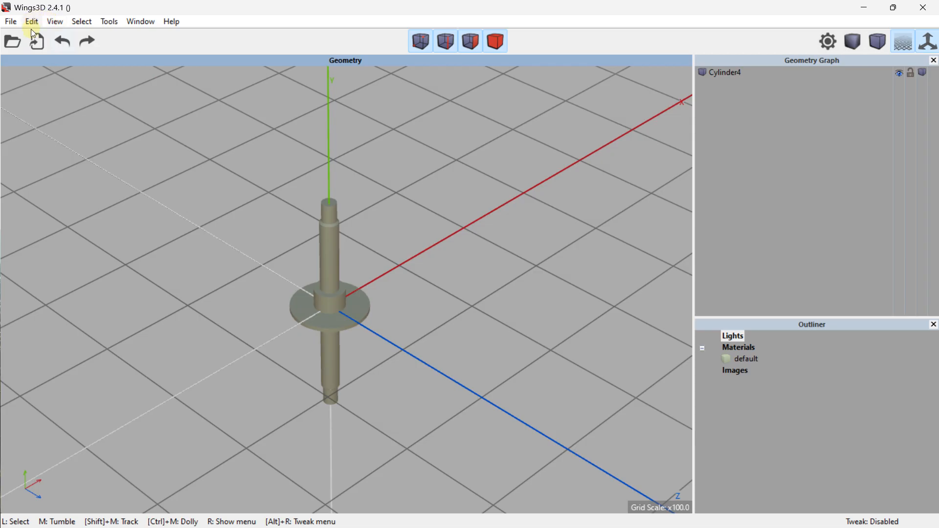
Step: Turn on the display of edges and backfaces for the stepped shaft
left_click(55, 22)
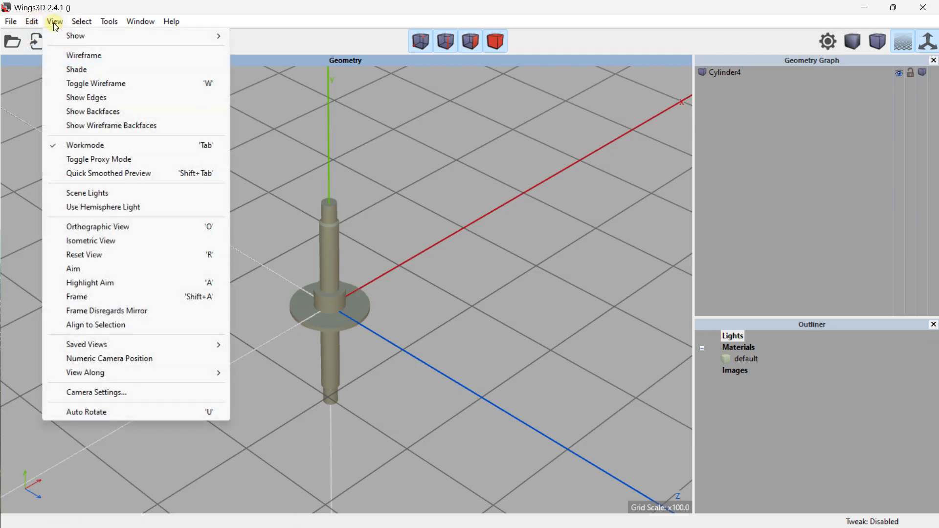
left_click(69, 97)
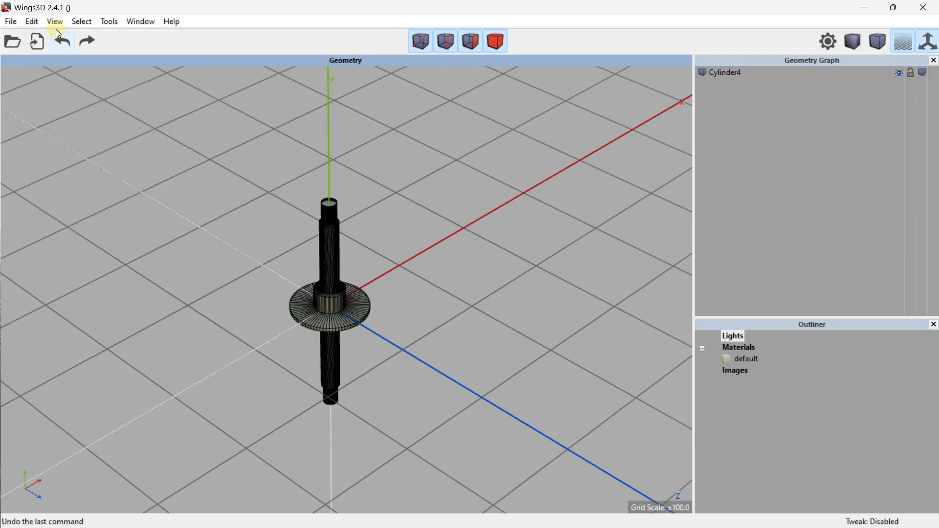
left_click(55, 22)
left_click(73, 109)
Step: Examine the edge layout of the shaft, its flange, hub and stepped end from several angles and distances
middle_click_drag(371, 263, 372, 270)
scroll(341, 253, "up", 5)
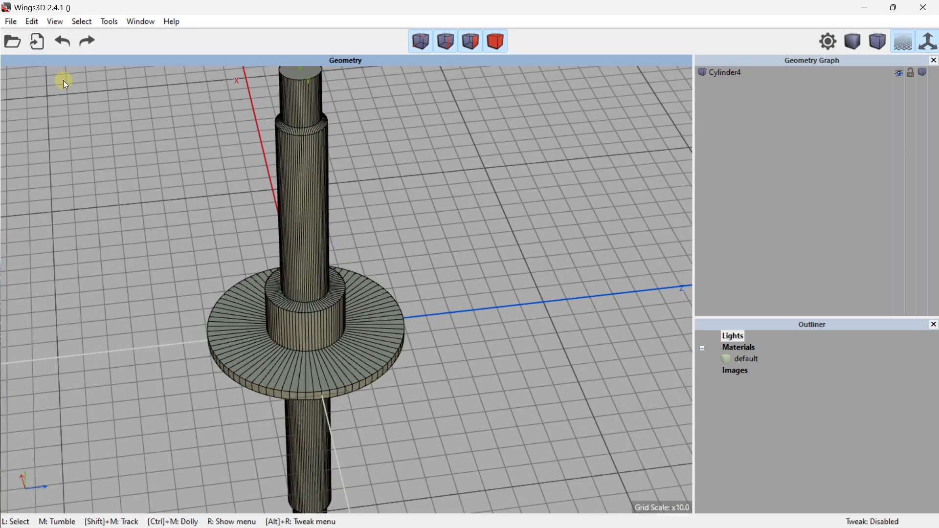
middle_click_drag(180, 181, 215, 176)
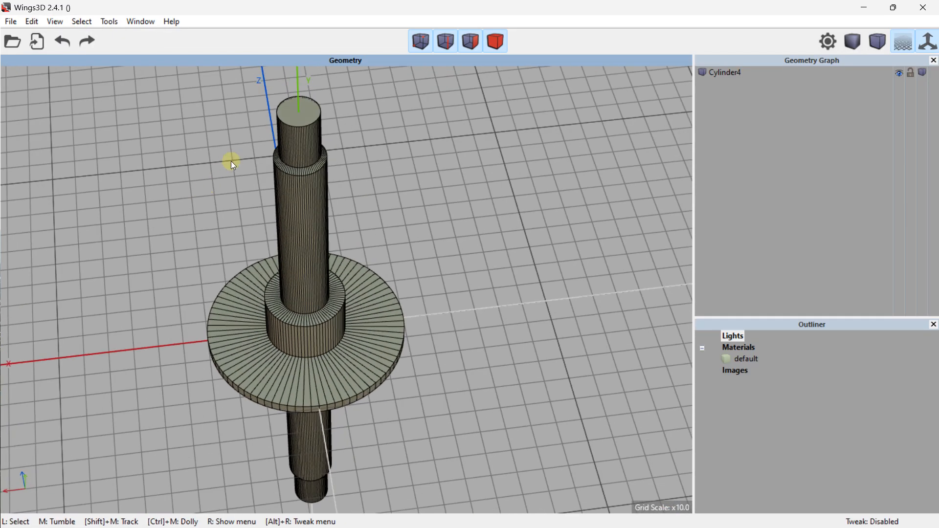
scroll(306, 142, "up", 5)
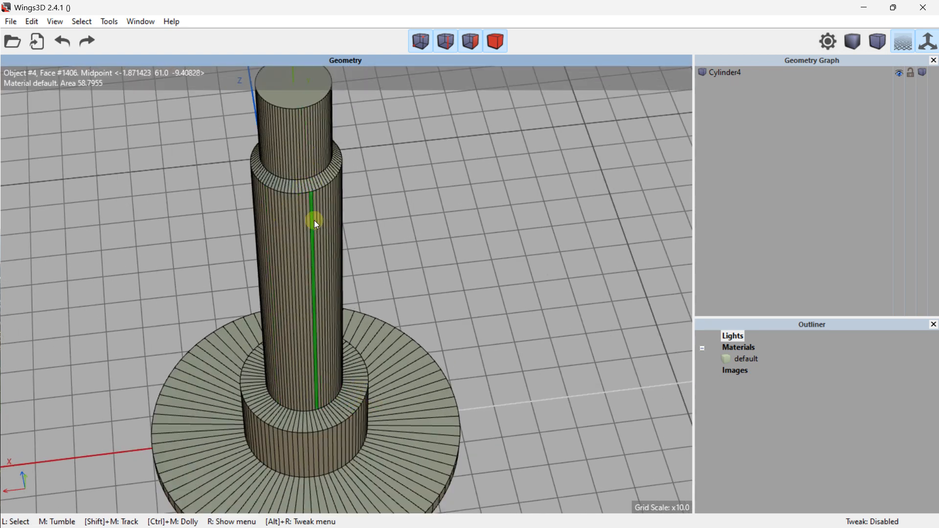
middle_click_drag(315, 236, 303, 165)
scroll(303, 165, "up", 3)
middle_click_drag(247, 155, 245, 170, "shift")
scroll(245, 171, "up", 4)
scroll(258, 203, "down", 5)
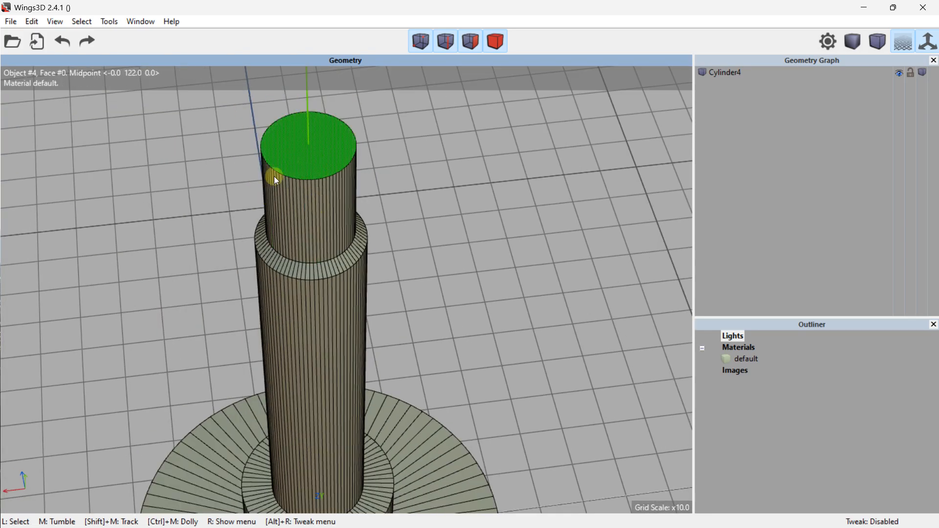
scroll(292, 226, "down", 2)
scroll(322, 223, "up", 5)
scroll(315, 151, "down", 2)
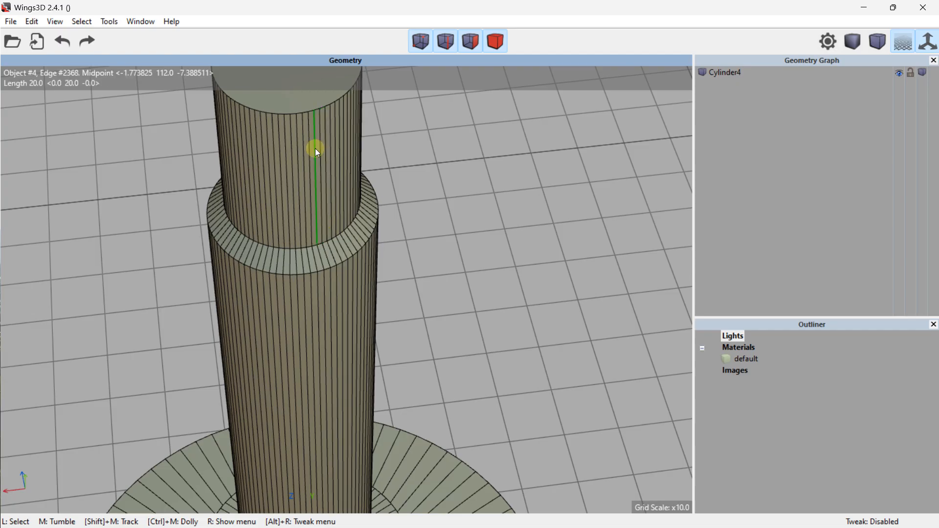
scroll(315, 149, "up", 5)
scroll(298, 106, "down", 3)
scroll(297, 107, "down", 4)
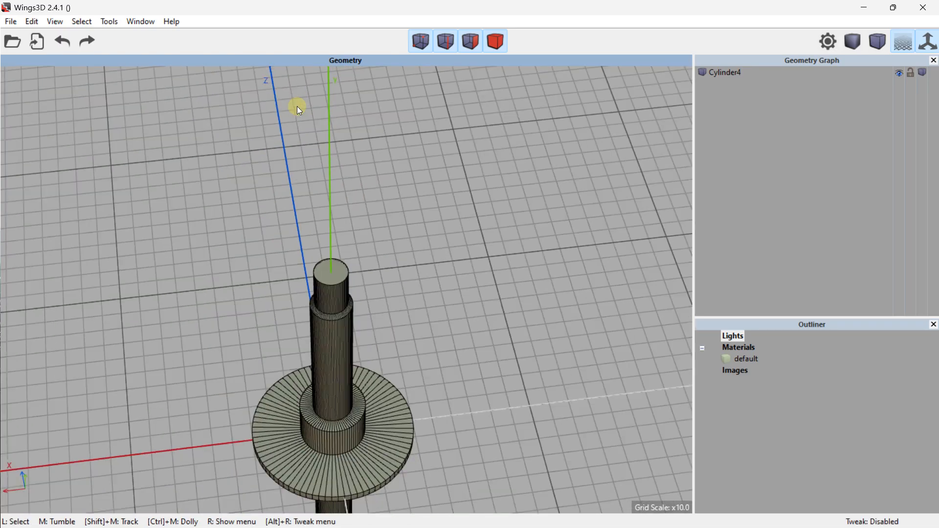
middle_click_drag(326, 268, 331, 346)
scroll(329, 343, "down", 2)
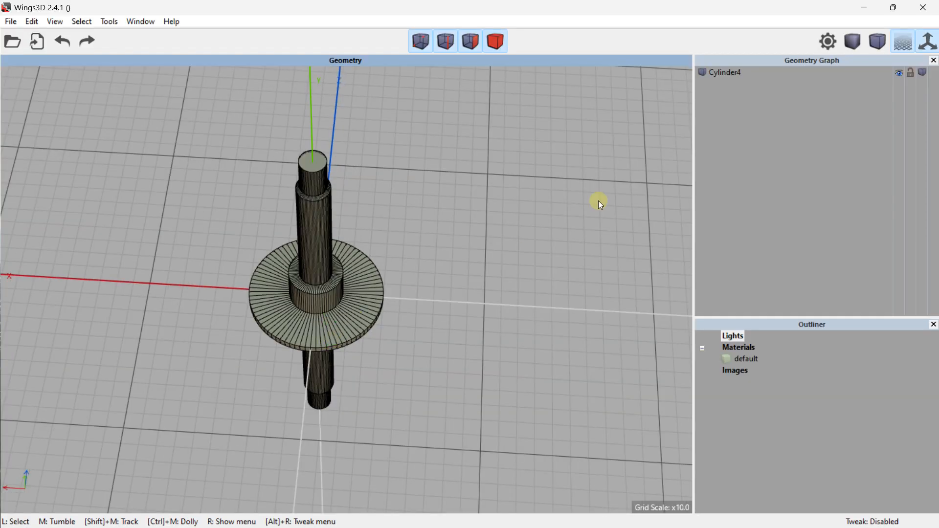
Step: Delete the stepped shaft object from the scene and switch to face selection mode
left_click(712, 74)
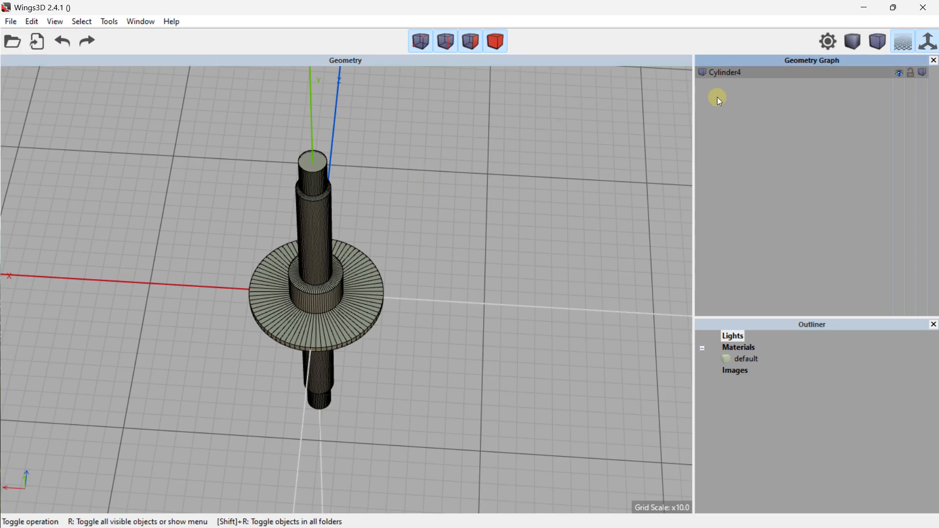
left_click(705, 73)
key("Delete")
middle_click_drag(274, 204, 145, 156)
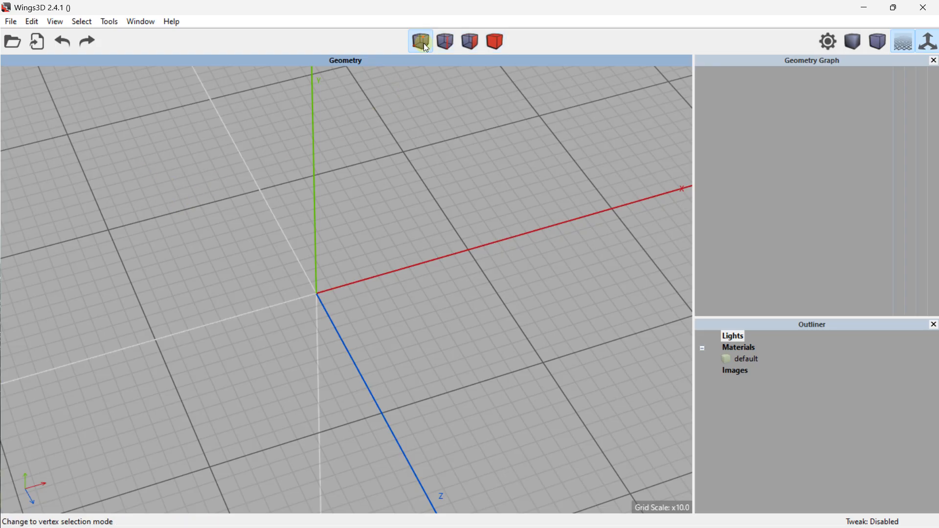
left_click(473, 44)
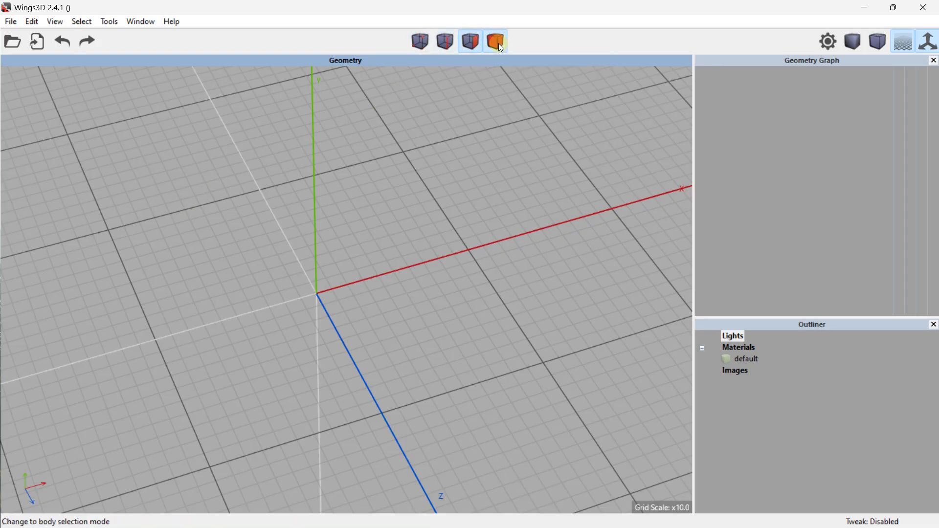